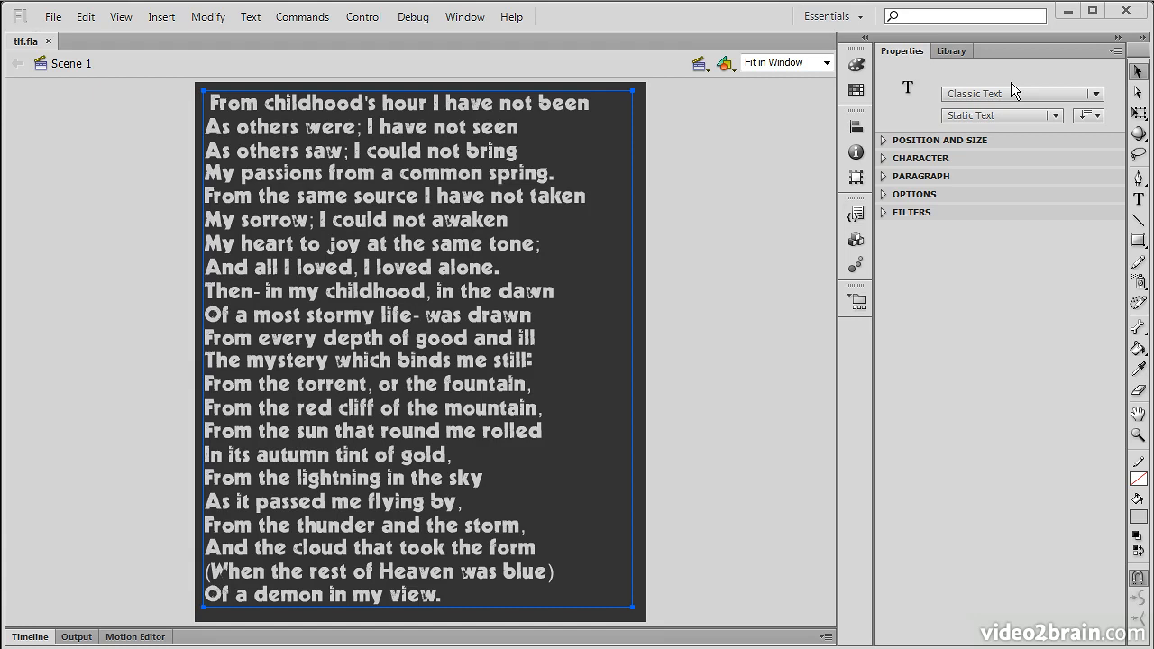
Step: Show the text engine choices in the Properties panel's text type menu for the poem
{"action": "left_click", "coordinate": [1095, 94]}
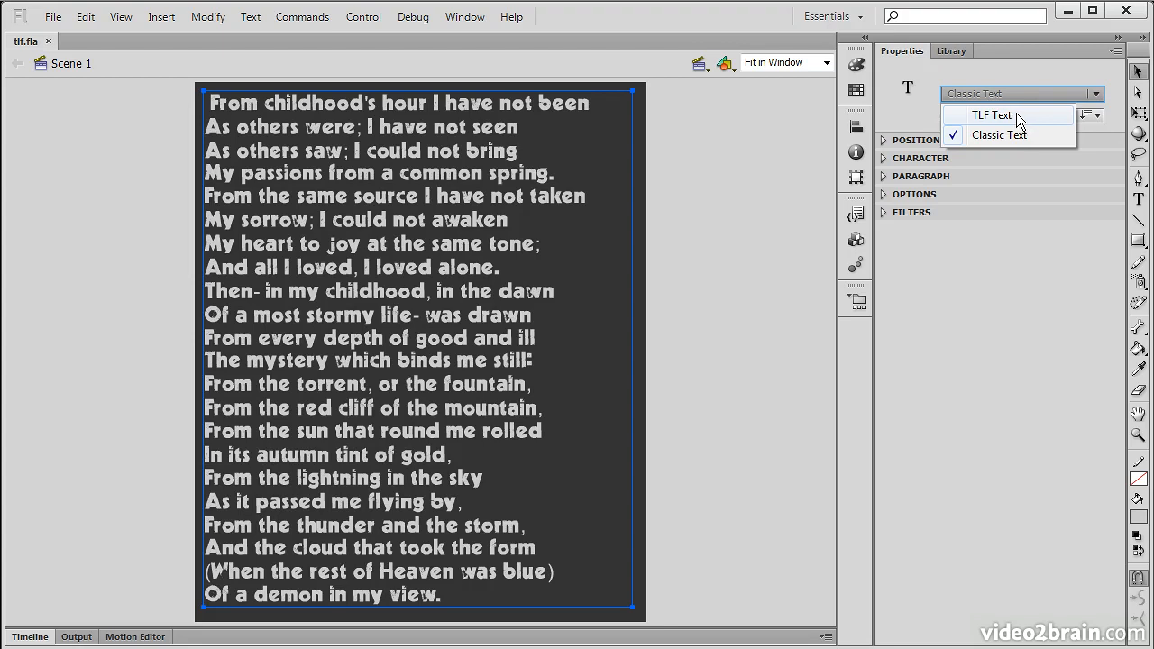
Step: Switch the poem's text block to TLF Text, keeping its behaviour Read Only
{"action": "left_click", "coordinate": [1016, 114]}
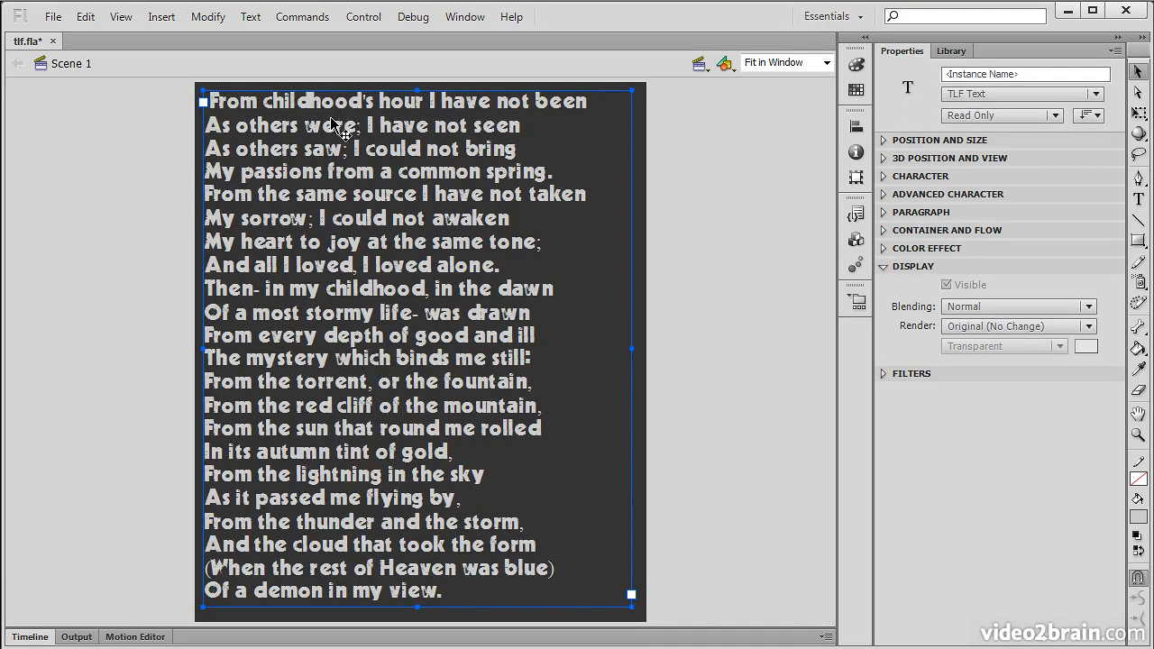
{"action": "left_click", "coordinate": [884, 267]}
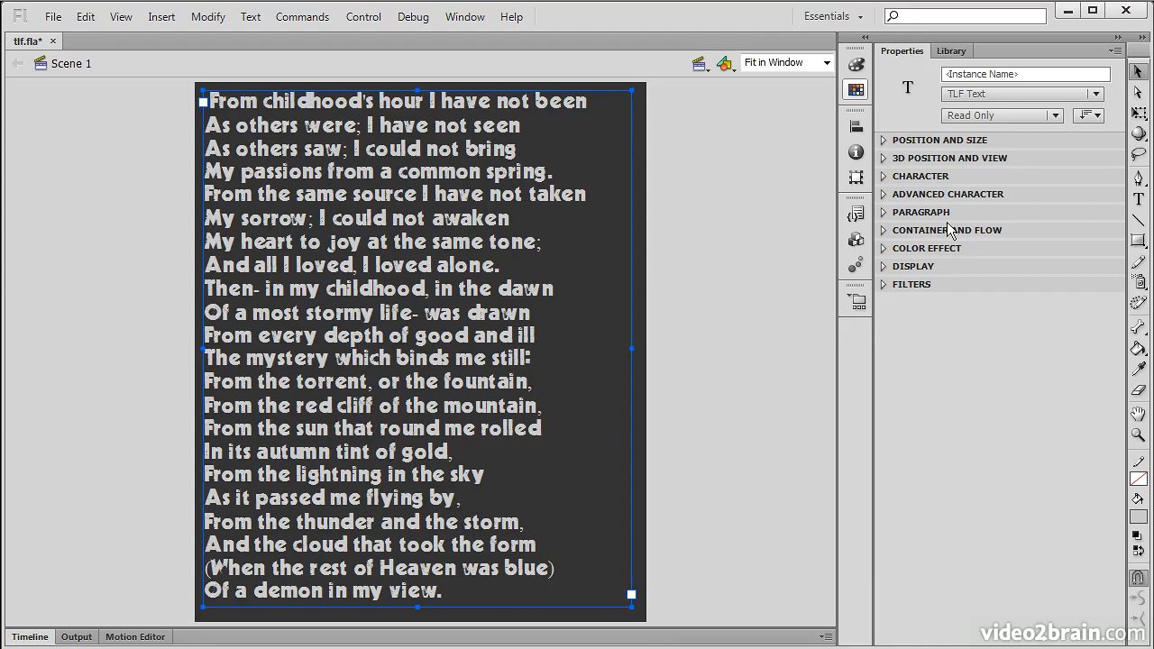
{"action": "left_click", "coordinate": [1053, 115]}
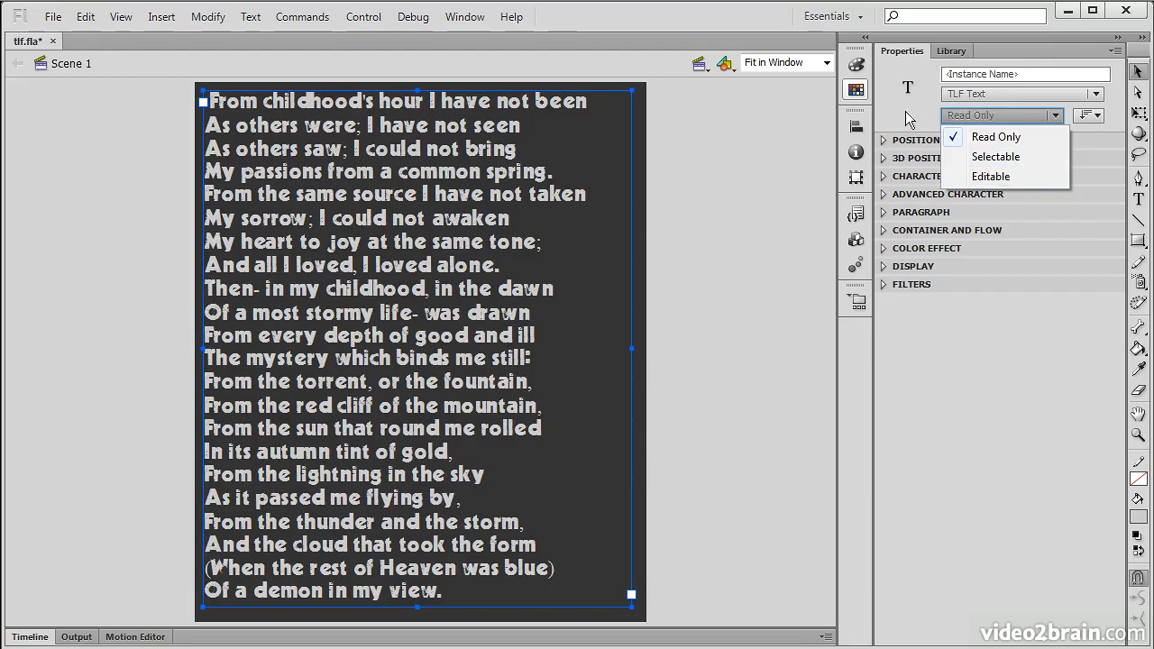
{"action": "left_click", "coordinate": [1040, 71]}
{"action": "left_click", "coordinate": [1044, 74]}
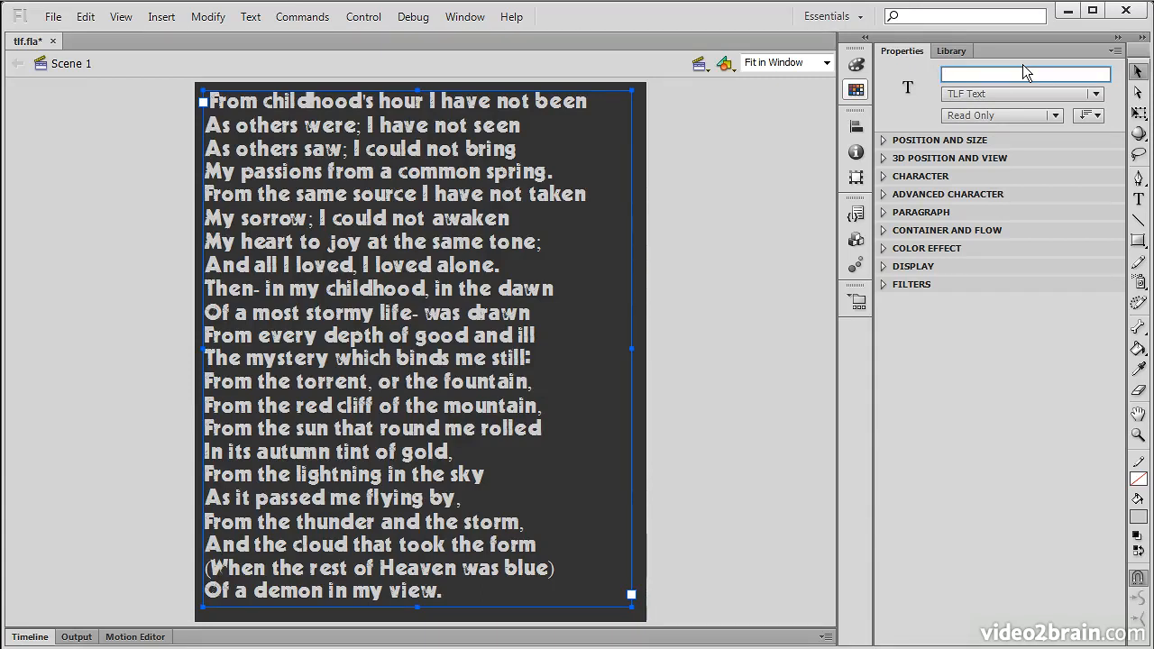
Step: Name the instance TLFText, keep orientation Horizontal, and expand Position and Size
{"action": "type", "text": "TLFText"}
{"action": "key", "text": "Return"}
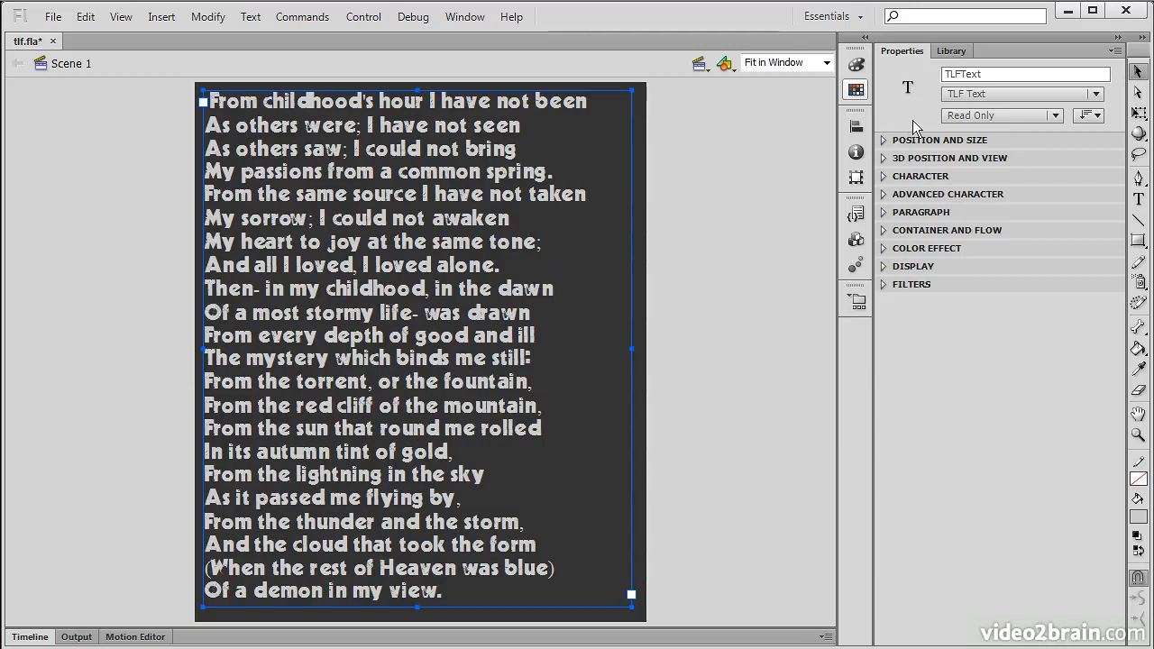
{"action": "left_click", "coordinate": [1089, 115]}
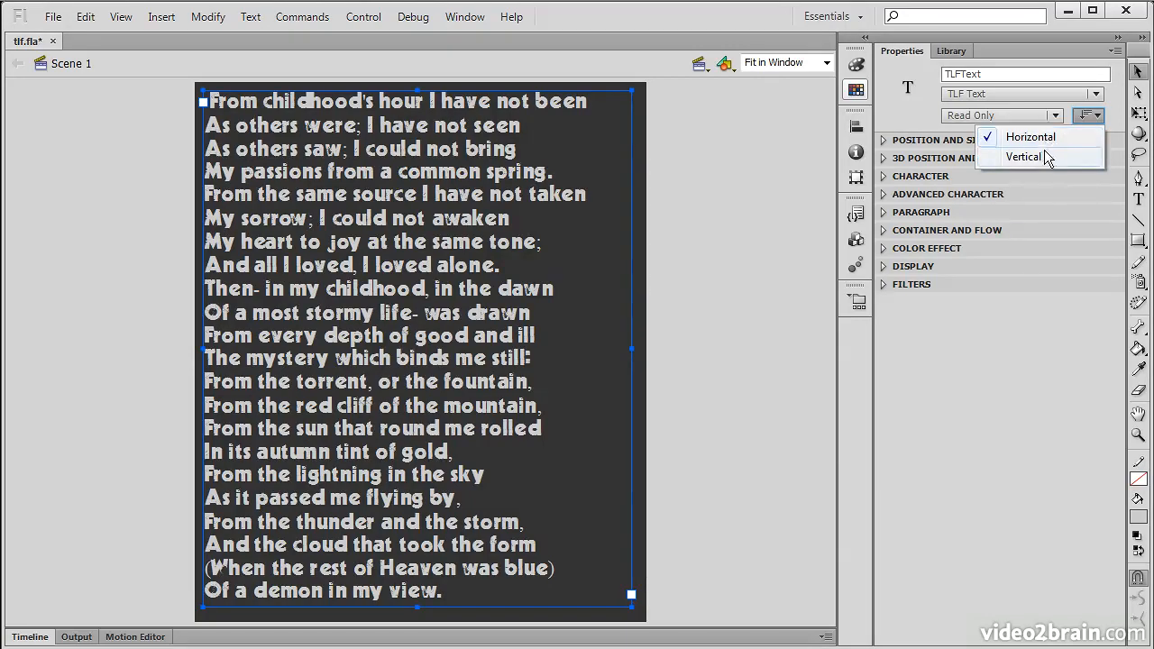
{"action": "left_click", "coordinate": [907, 121]}
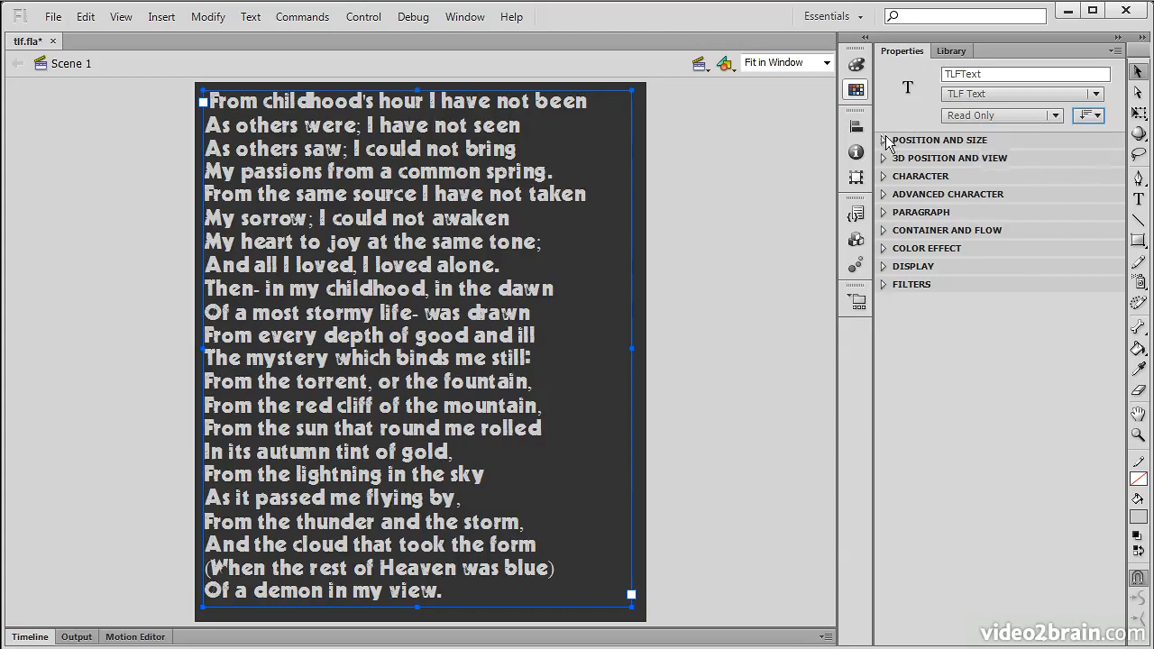
{"action": "left_click", "coordinate": [885, 140]}
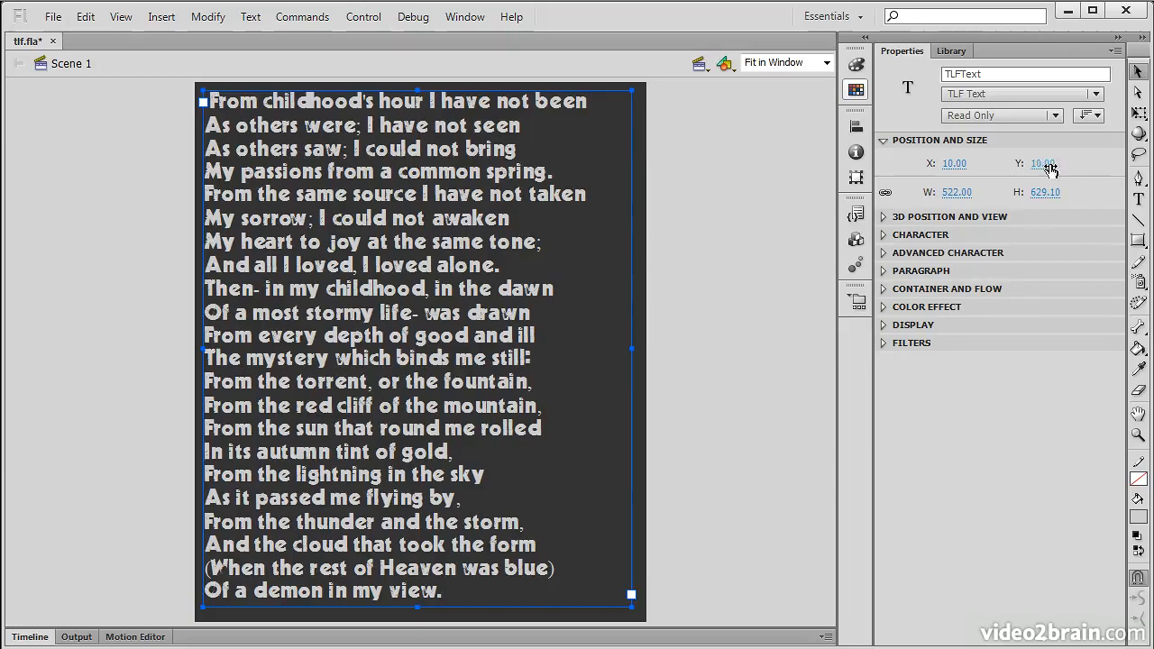
Step: Swap Position and Size for 3D Position and View, showing X 10, Y 10, Z 0
{"action": "left_click", "coordinate": [884, 141]}
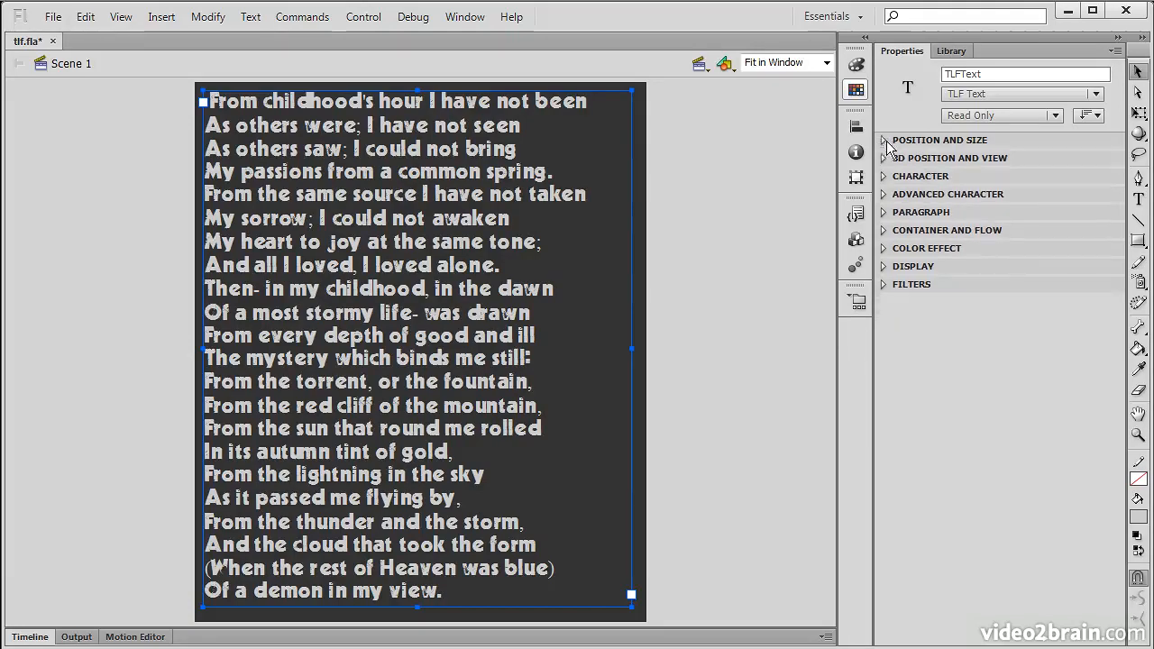
{"action": "left_click", "coordinate": [884, 159]}
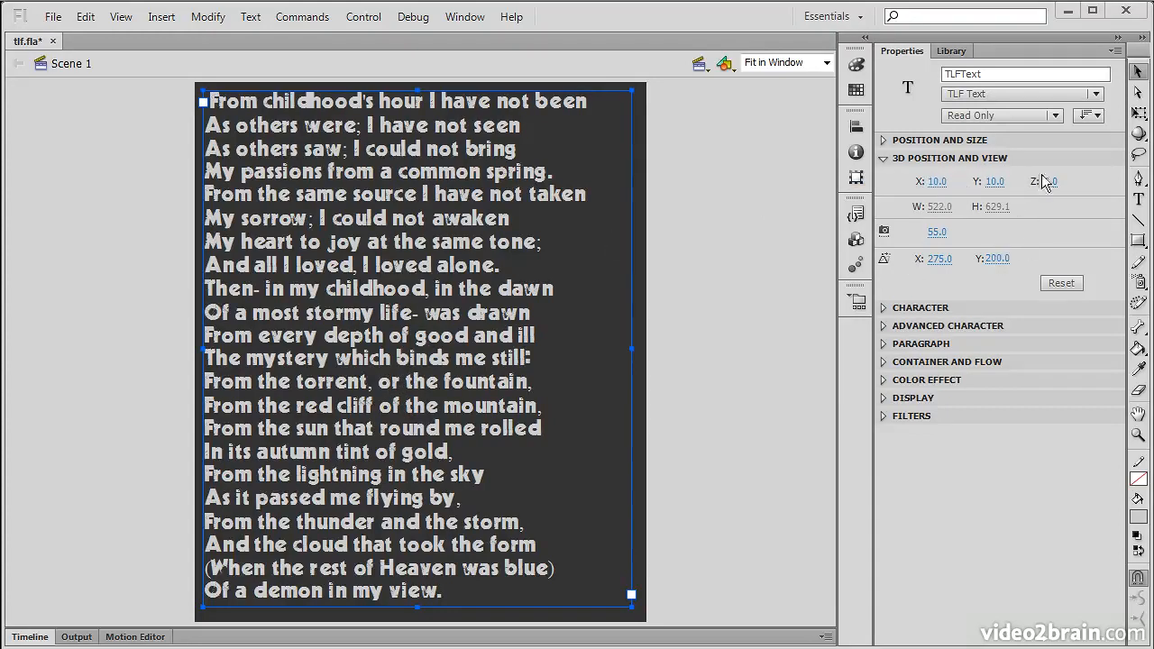
Step: Rotate the TLFText block around its X and Z axes with the 3D Rotation Tool
{"action": "left_click", "coordinate": [1139, 133]}
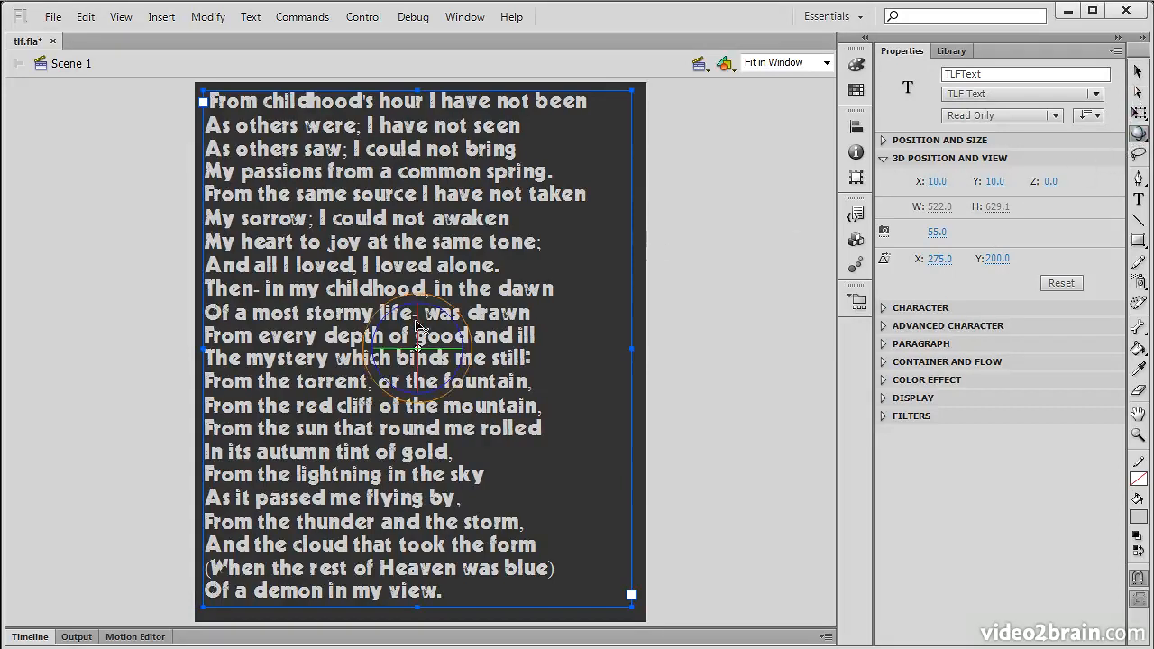
{"action": "left_click_drag", "start_coordinate": [418, 328], "coordinate": [456, 370]}
{"action": "mouse_move", "coordinate": [447, 314]}
{"action": "left_mouse_down"}
{"action": "mouse_move", "coordinate": [422, 303]}
{"action": "mouse_move", "coordinate": [461, 335]}
{"action": "mouse_move", "coordinate": [446, 314]}
{"action": "left_mouse_up"}
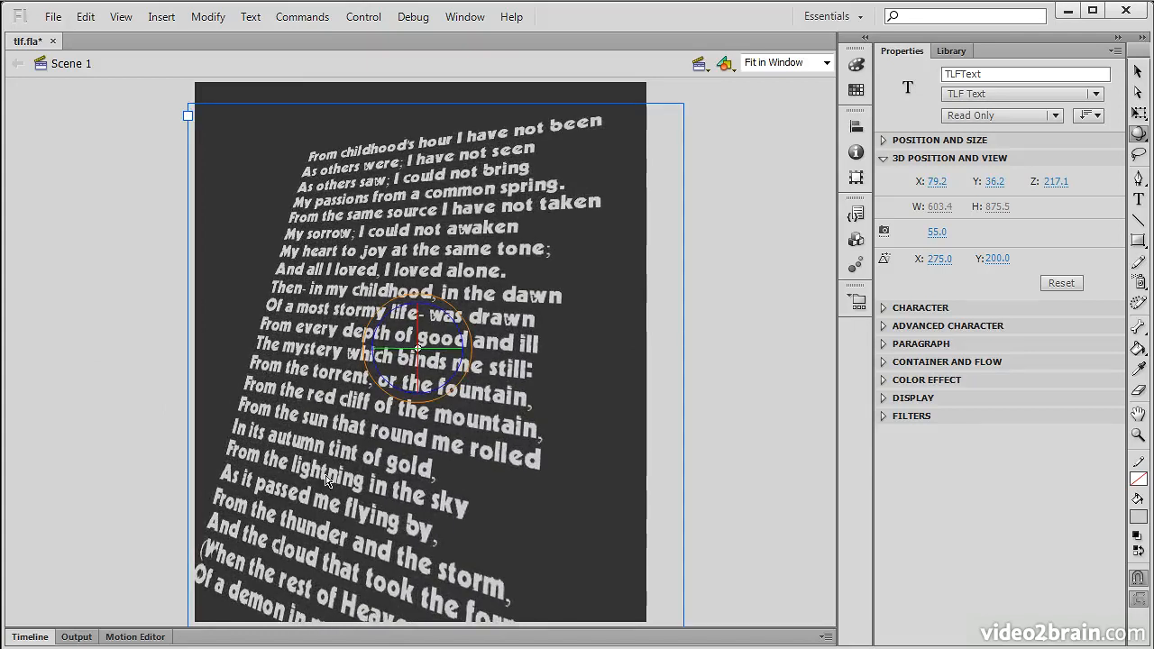
Step: Move the text block up and right with the 3D Translation Tool to X 93.4, Y 4.3, Z 11.9
{"action": "left_click", "coordinate": [1137, 137]}
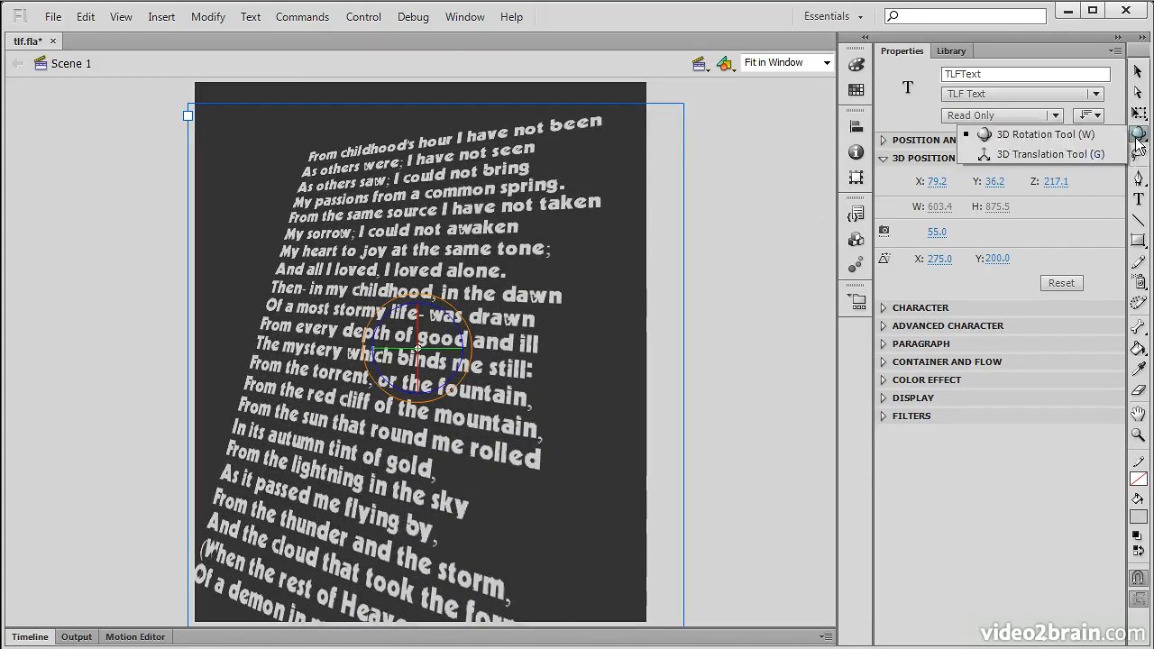
{"action": "left_click", "coordinate": [987, 155]}
{"action": "left_click_drag", "start_coordinate": [422, 315], "coordinate": [420, 288]}
{"action": "left_click_drag", "start_coordinate": [453, 327], "coordinate": [399, 534]}
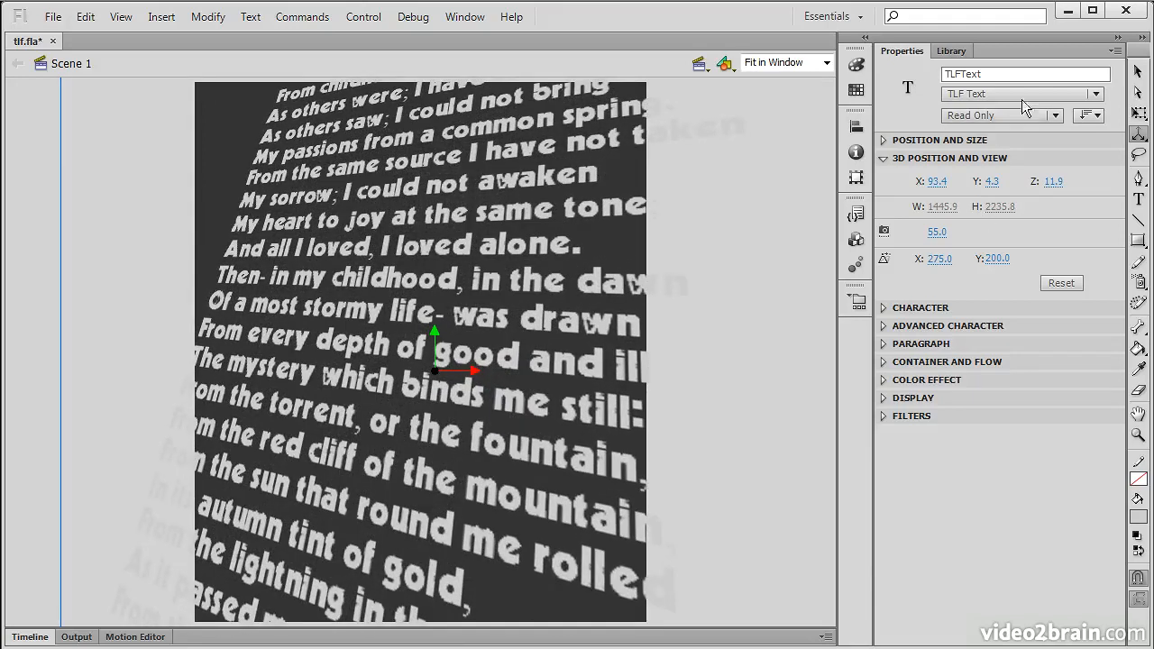
{"action": "left_click", "coordinate": [1138, 134]}
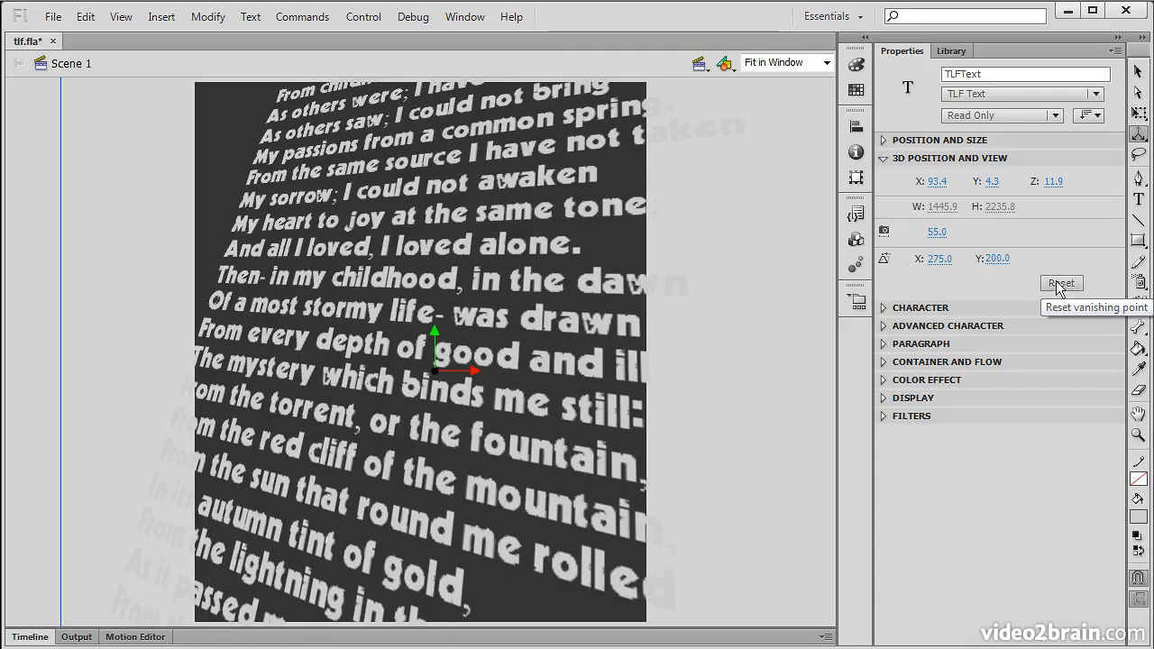
{"action": "left_click", "coordinate": [885, 159]}
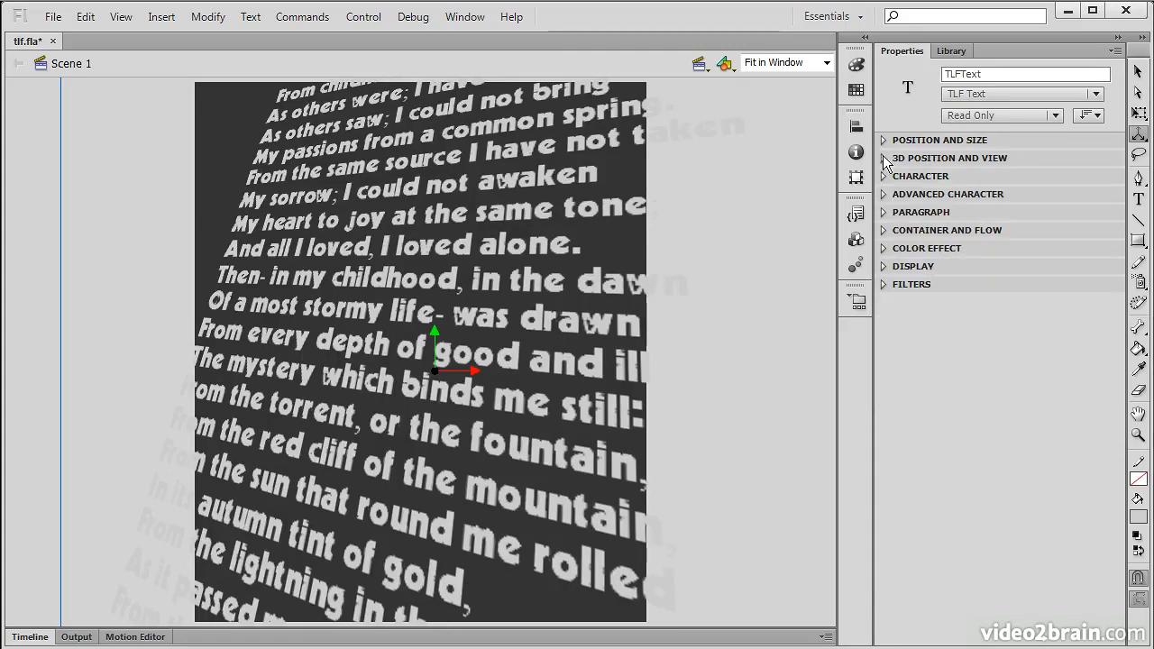
Step: Set the poem's leading to 35 pt in the Character settings
{"action": "left_click", "coordinate": [883, 176]}
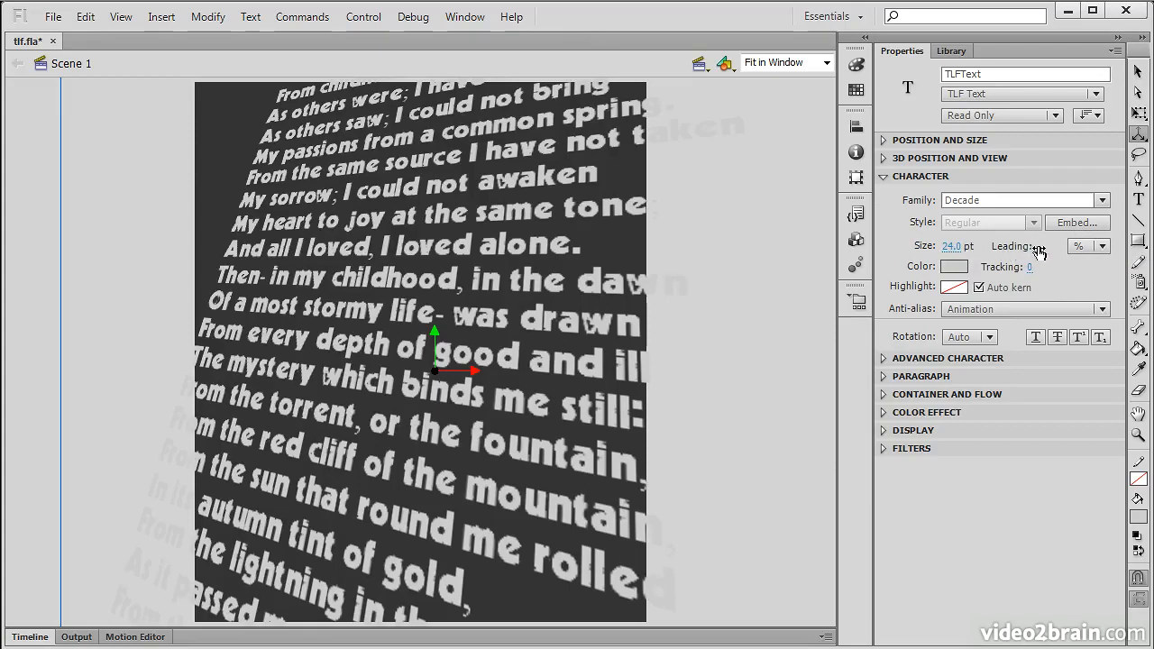
{"action": "mouse_move", "coordinate": [1036, 249]}
{"action": "left_mouse_down"}
{"action": "mouse_move", "coordinate": [1153, 255]}
{"action": "mouse_move", "coordinate": [1021, 251]}
{"action": "mouse_move", "coordinate": [1049, 248]}
{"action": "left_mouse_up"}
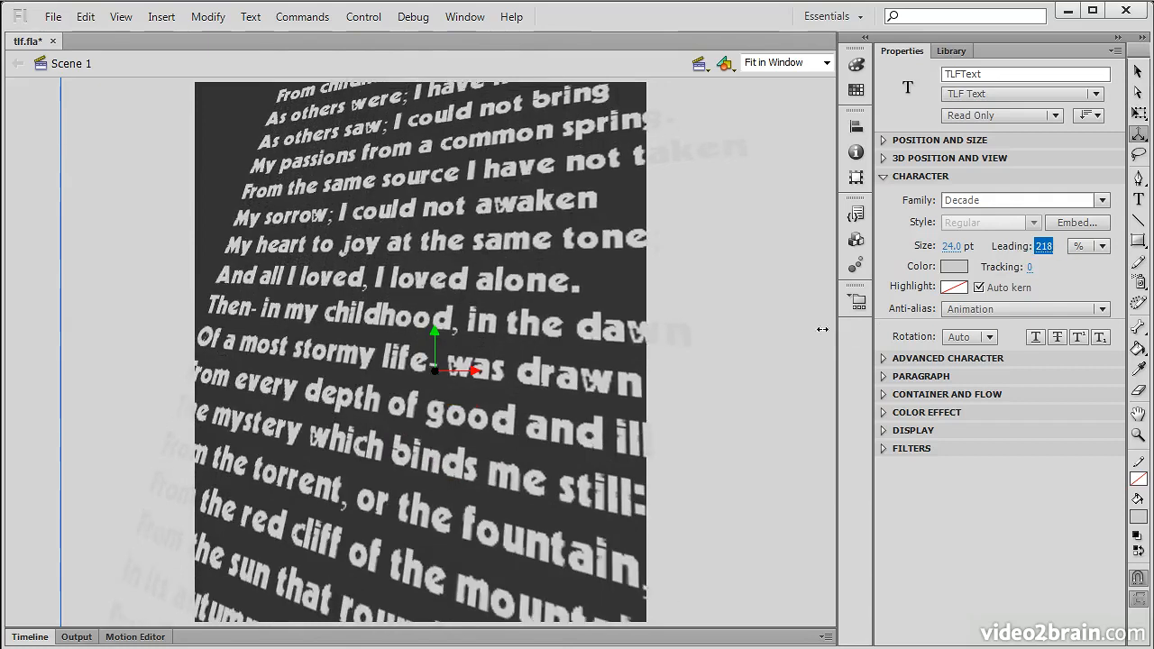
{"action": "type", "text": "122"}
{"action": "key", "text": "Return"}
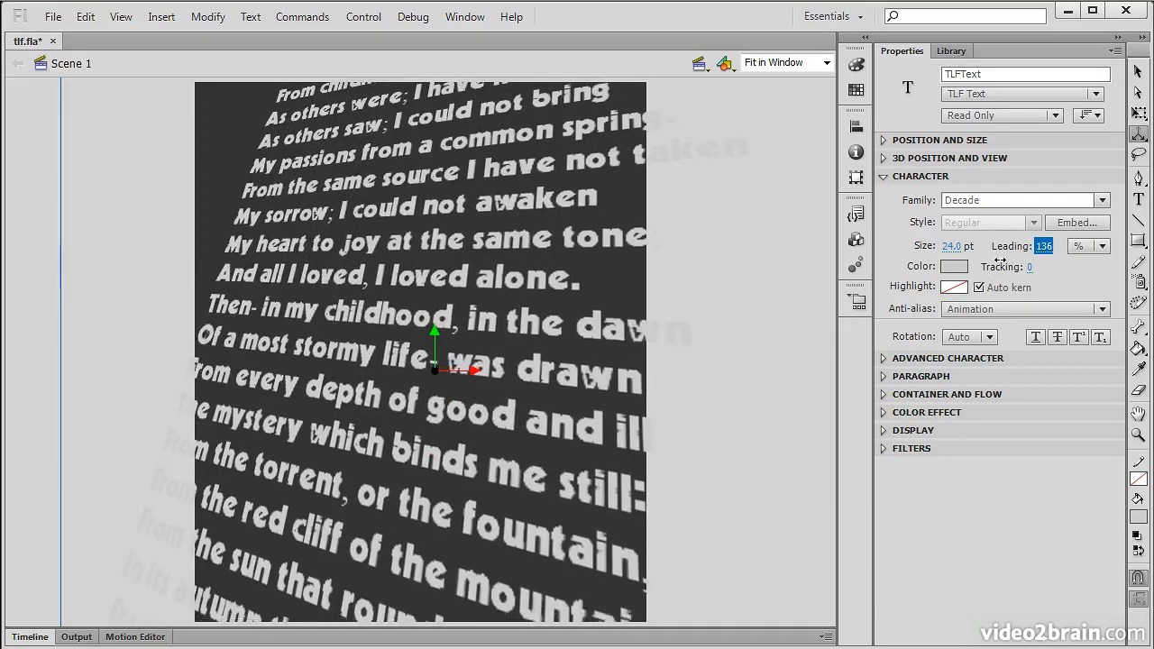
{"action": "left_click", "coordinate": [1101, 249]}
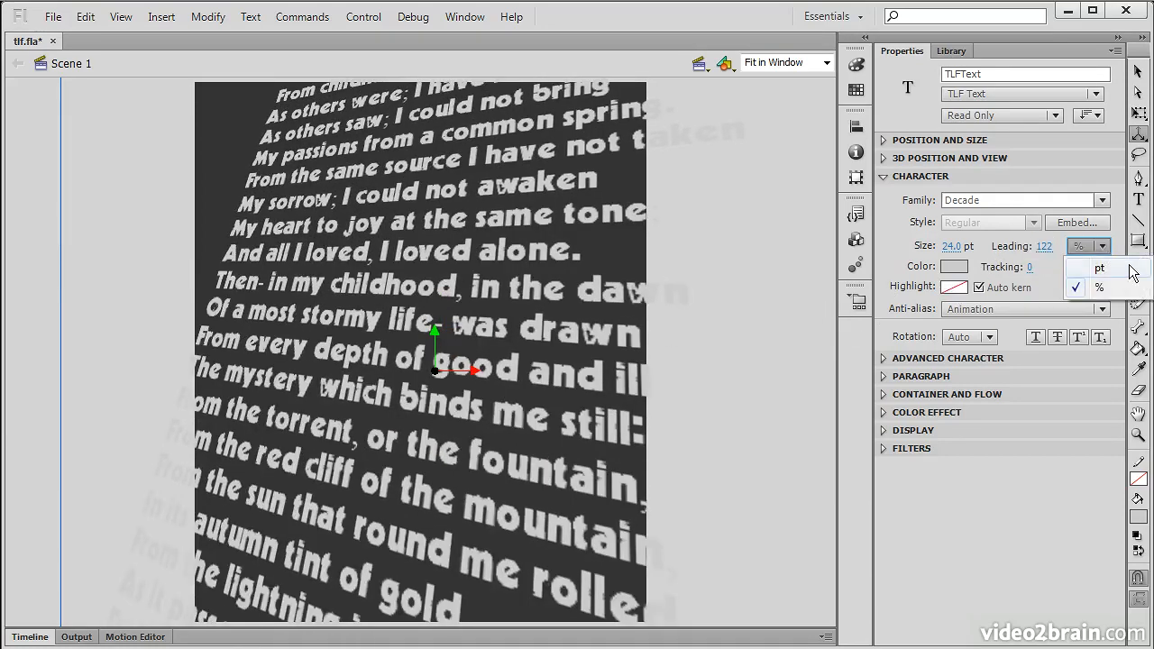
{"action": "left_click", "coordinate": [1114, 270]}
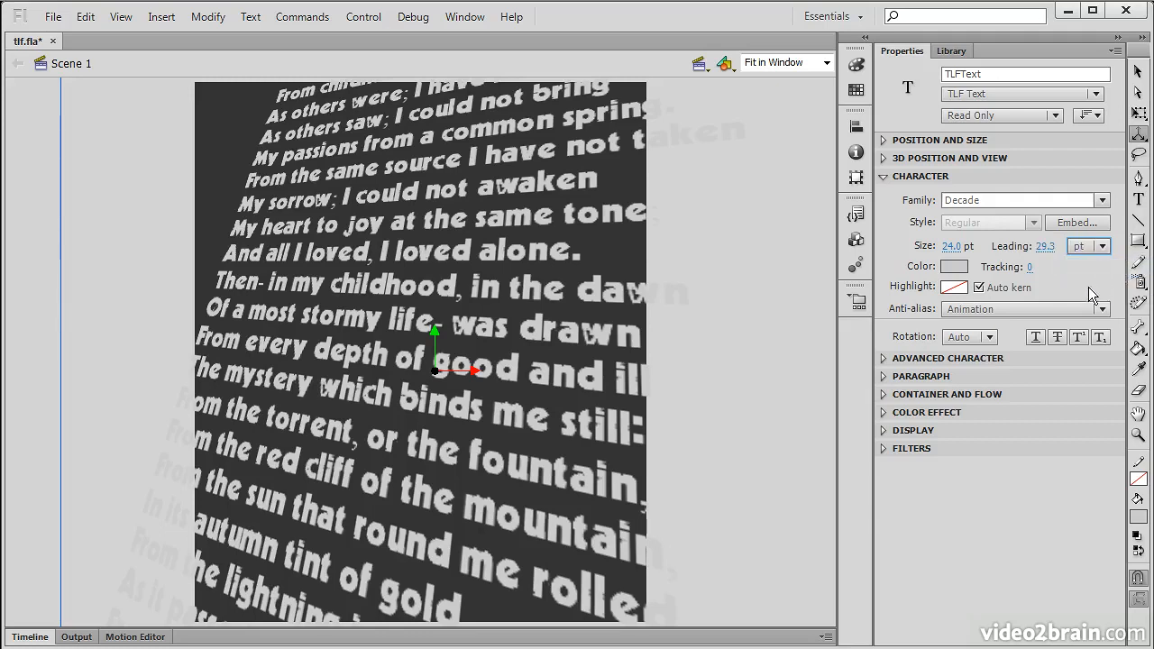
{"action": "left_click", "coordinate": [1044, 249]}
{"action": "type", "text": "4"}
{"action": "key", "text": "Return"}
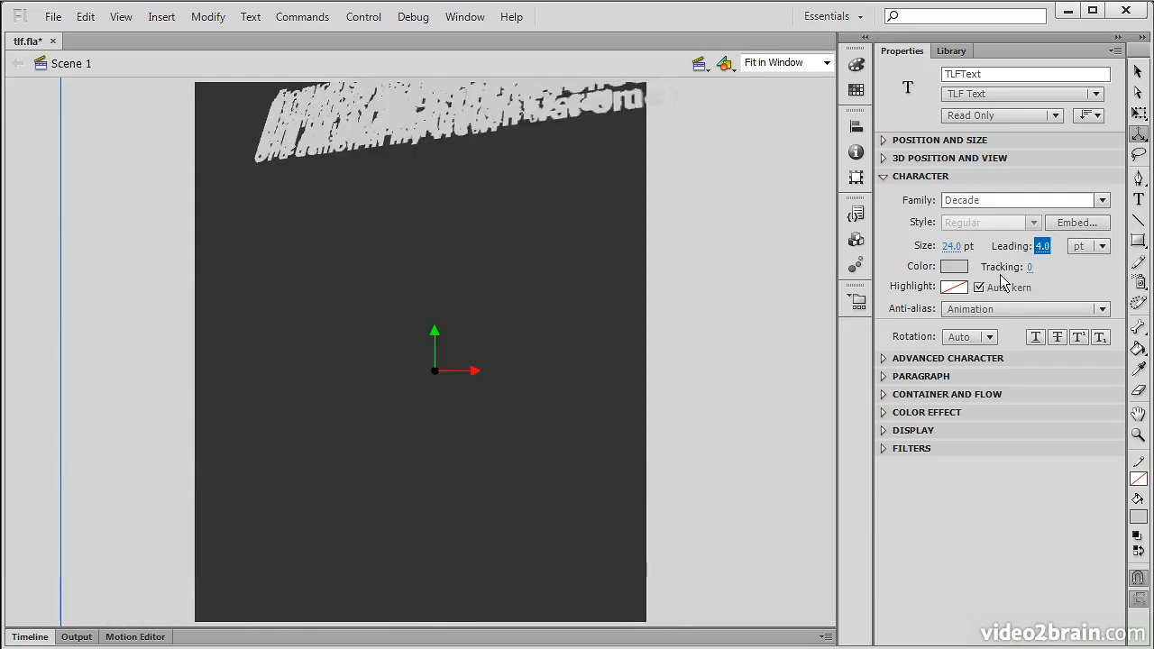
{"action": "mouse_move", "coordinate": [1044, 247]}
{"action": "left_mouse_down"}
{"action": "mouse_move", "coordinate": [1062, 263]}
{"action": "mouse_move", "coordinate": [1038, 248]}
{"action": "left_mouse_up"}
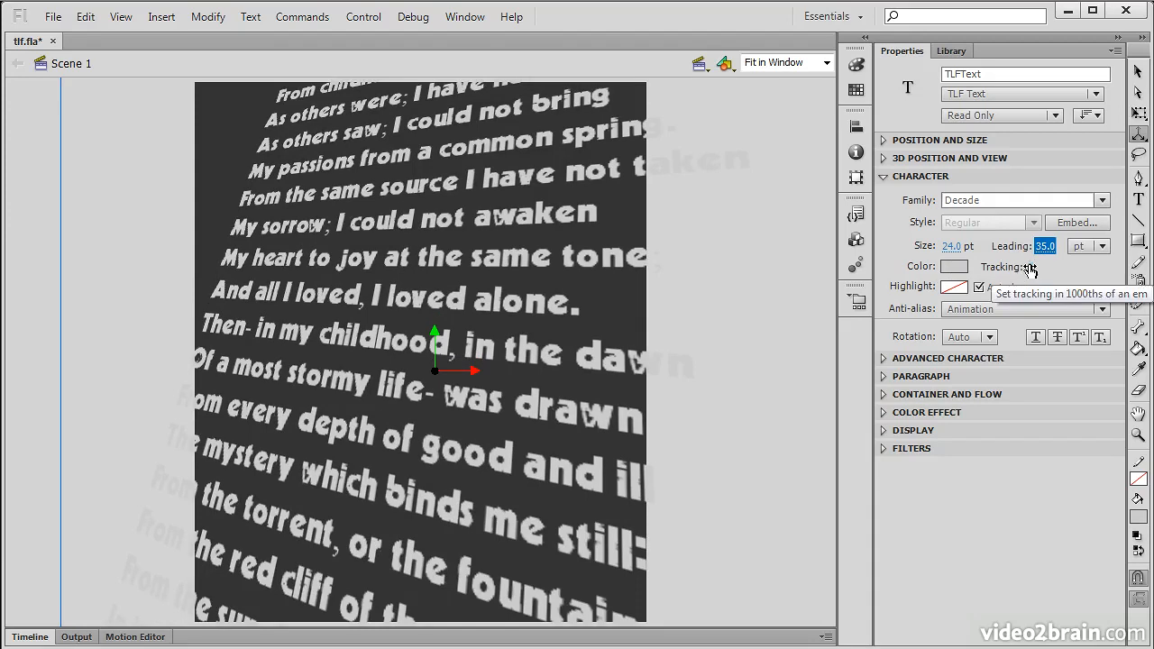
Step: Increase the poem's tracking to 20, leaving Auto kern on
{"action": "mouse_move", "coordinate": [1030, 268]}
{"action": "left_mouse_down"}
{"action": "mouse_move", "coordinate": [1127, 267]}
{"action": "mouse_move", "coordinate": [1039, 268]}
{"action": "left_mouse_up"}
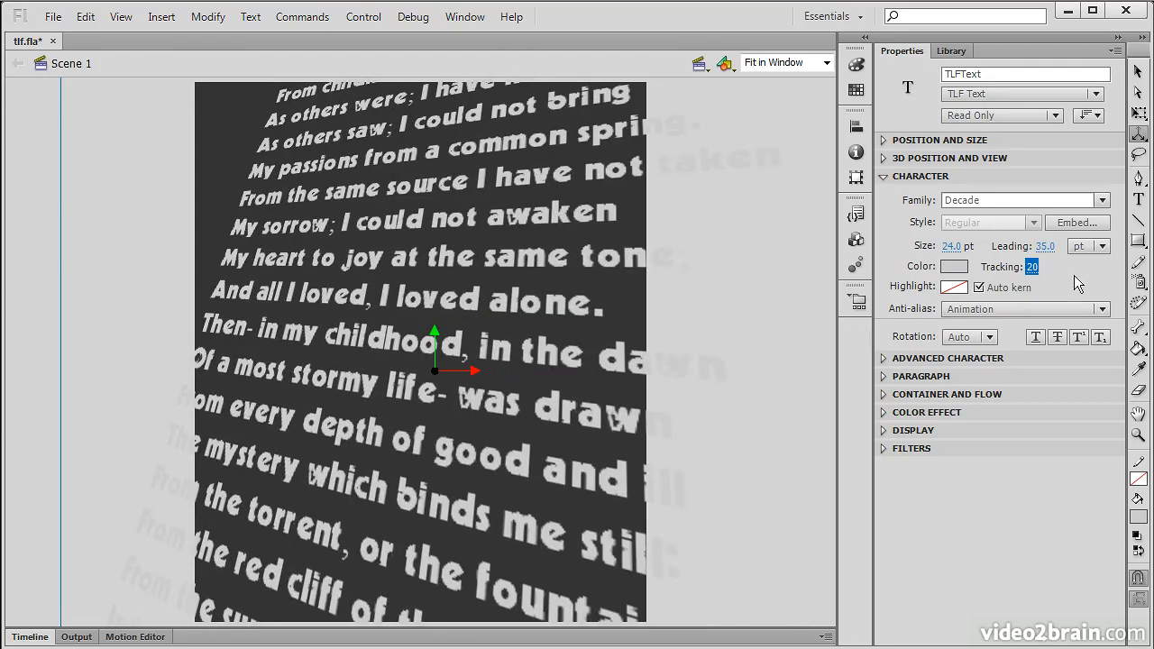
{"action": "left_click", "coordinate": [979, 288]}
{"action": "left_click", "coordinate": [979, 288]}
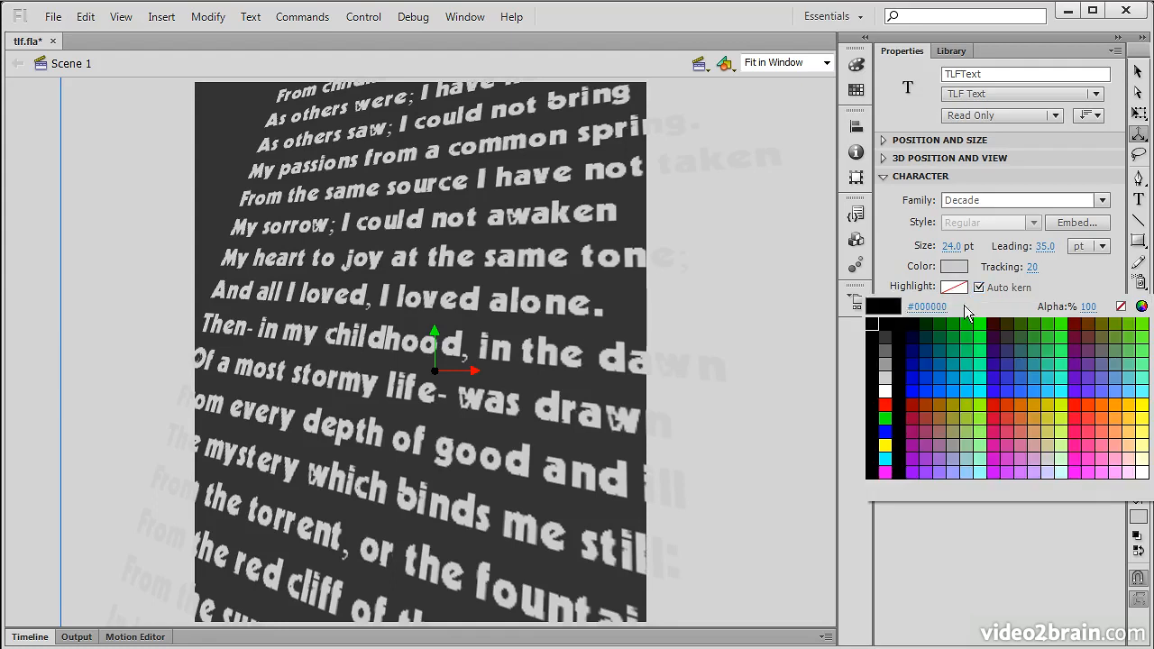
Step: Try a green highlight and Readability anti-aliasing, then revert to no highlight and Animation
{"action": "left_click", "coordinate": [987, 319]}
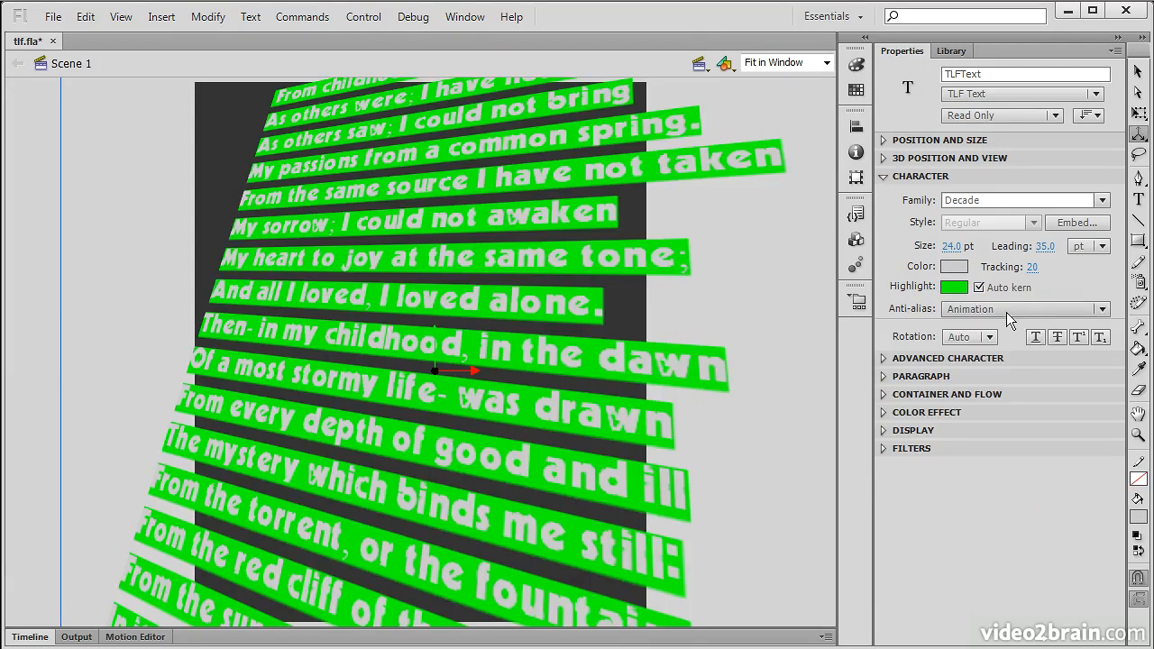
{"action": "left_click", "coordinate": [954, 287]}
{"action": "left_click", "coordinate": [1121, 306]}
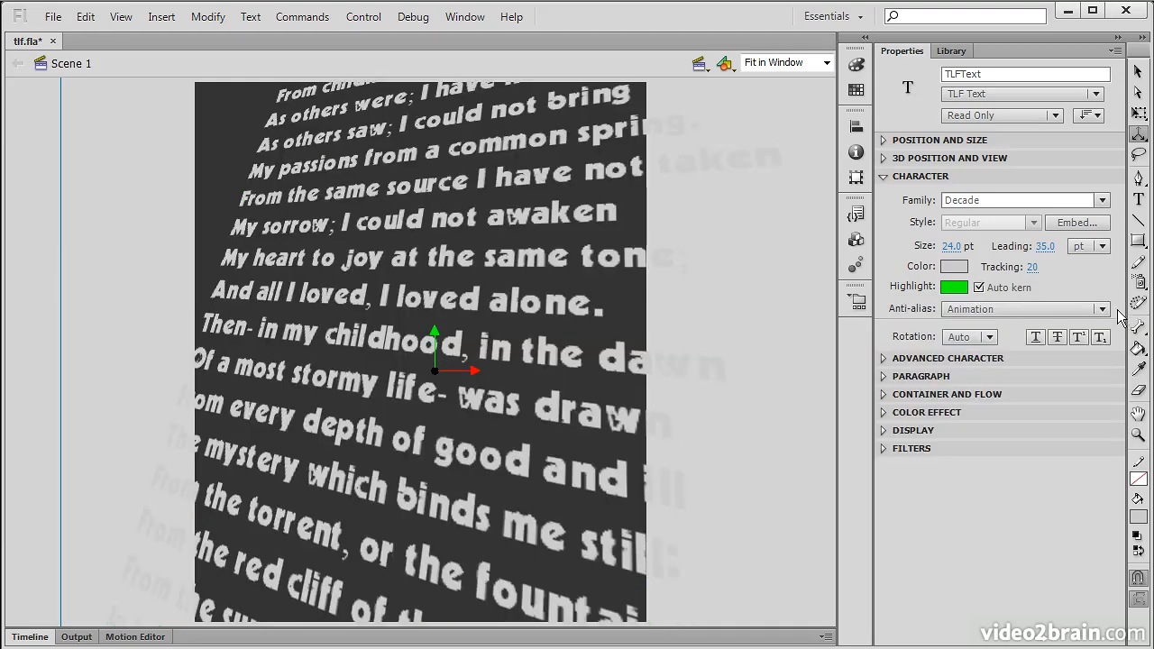
{"action": "left_click", "coordinate": [1100, 310]}
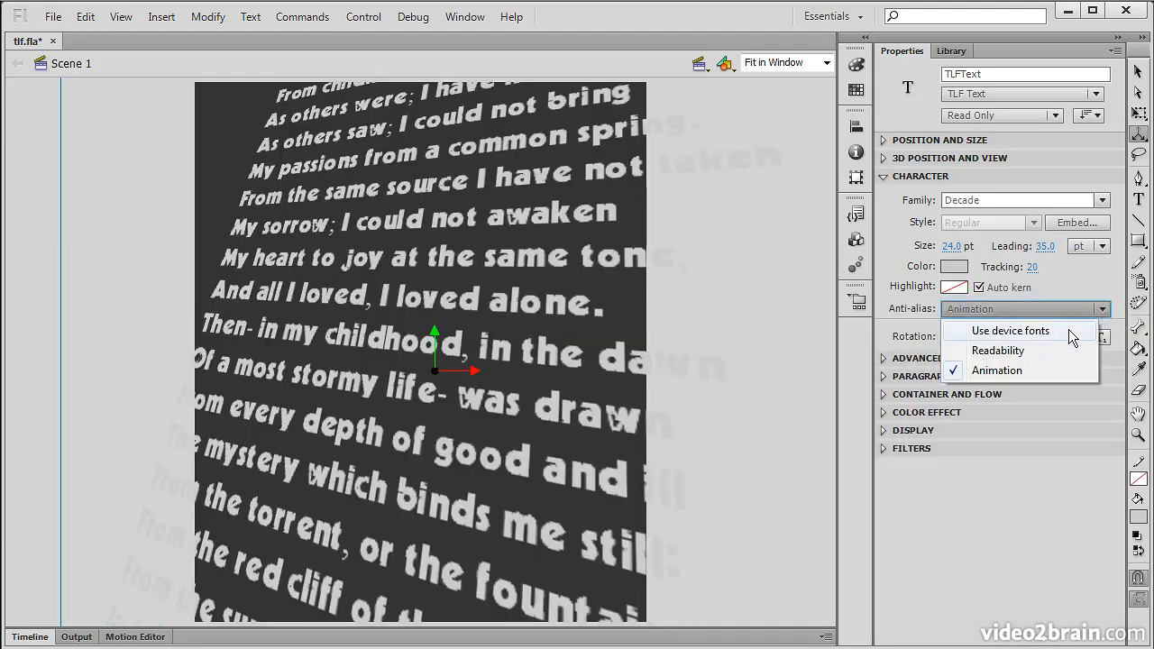
{"action": "left_click", "coordinate": [1018, 351]}
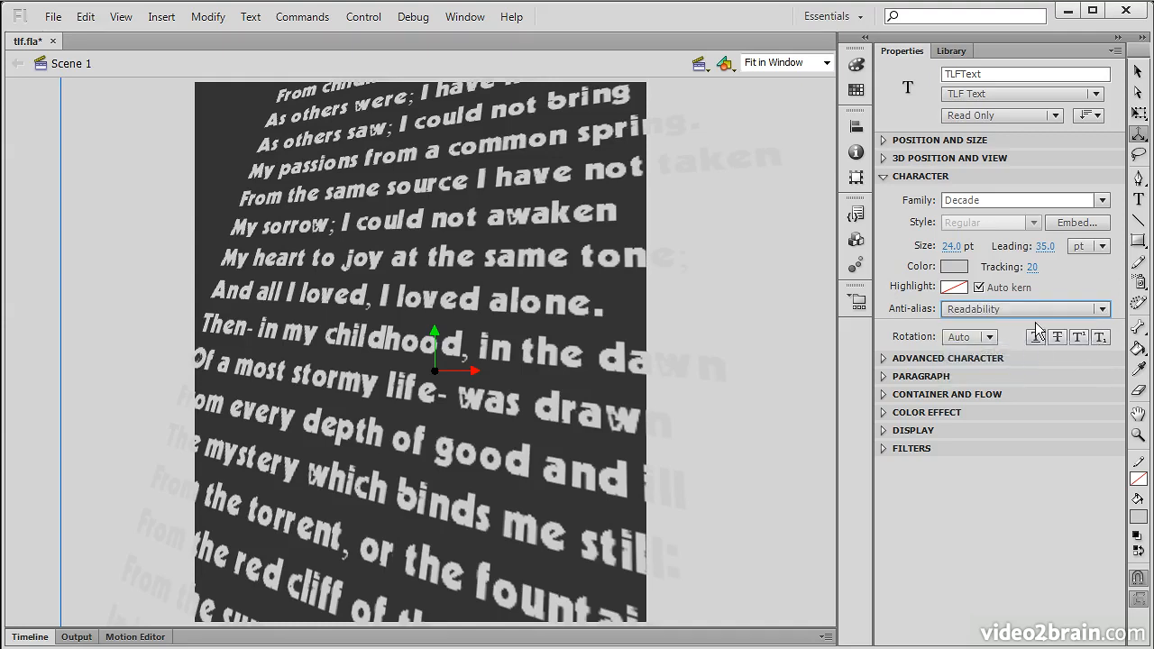
{"action": "left_click", "coordinate": [1059, 308]}
{"action": "left_click", "coordinate": [1018, 370]}
Step: Try 0° and 270° character rotation, then return rotation to Auto
{"action": "left_click", "coordinate": [989, 337]}
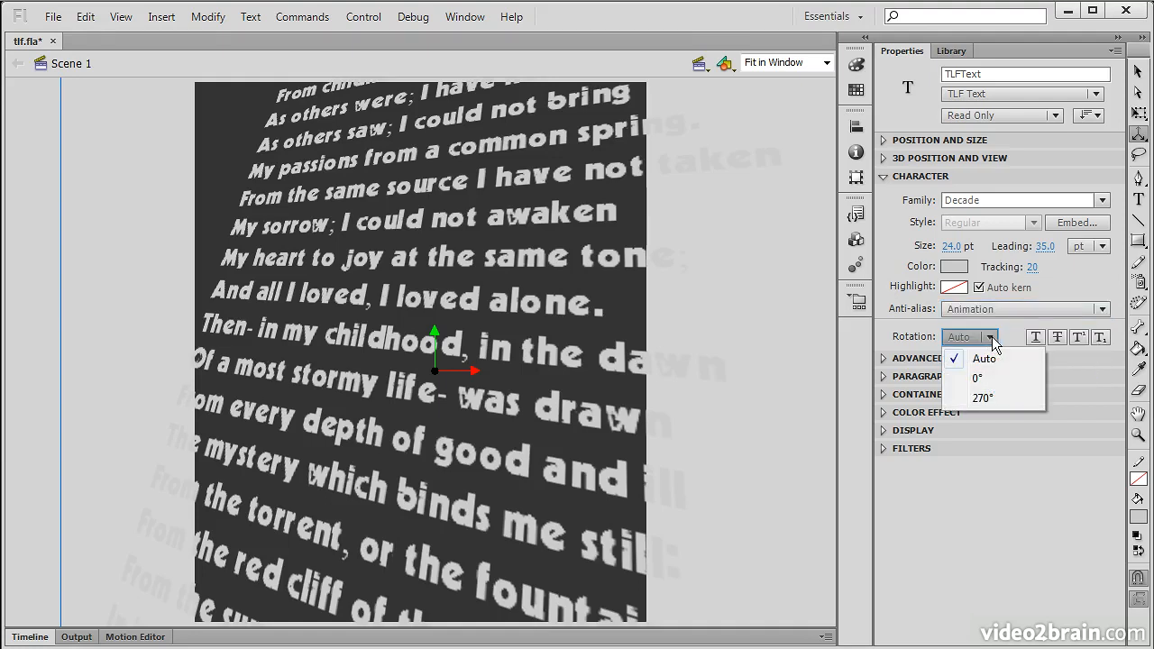
{"action": "left_click", "coordinate": [996, 378]}
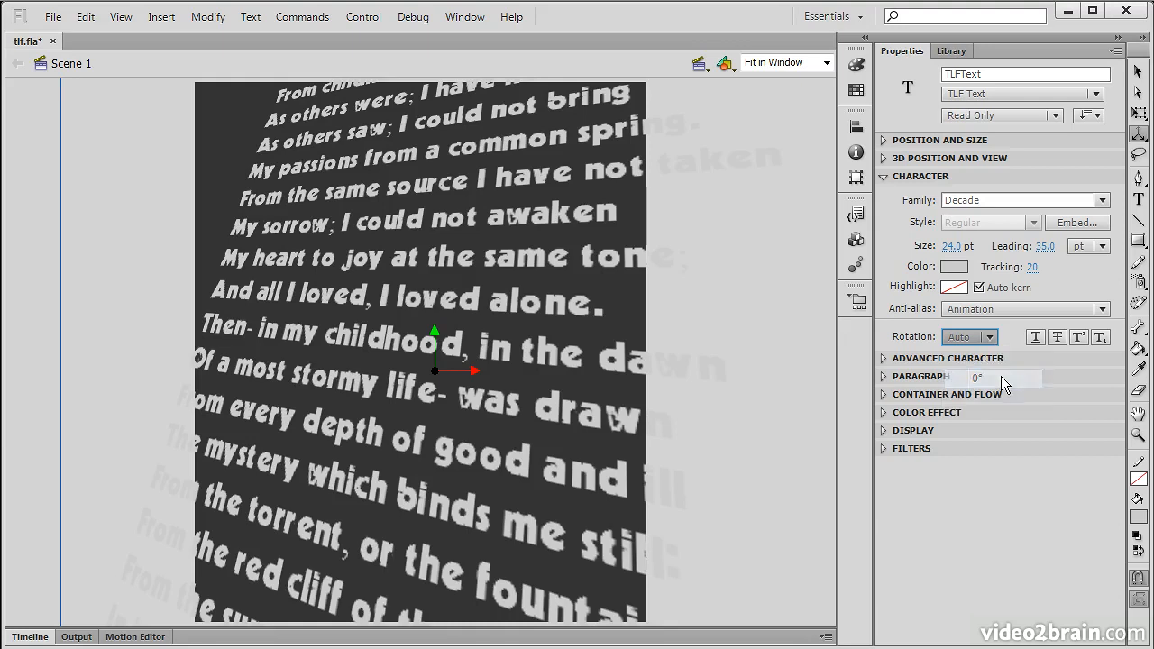
{"action": "left_click", "coordinate": [989, 337]}
{"action": "left_click", "coordinate": [990, 394]}
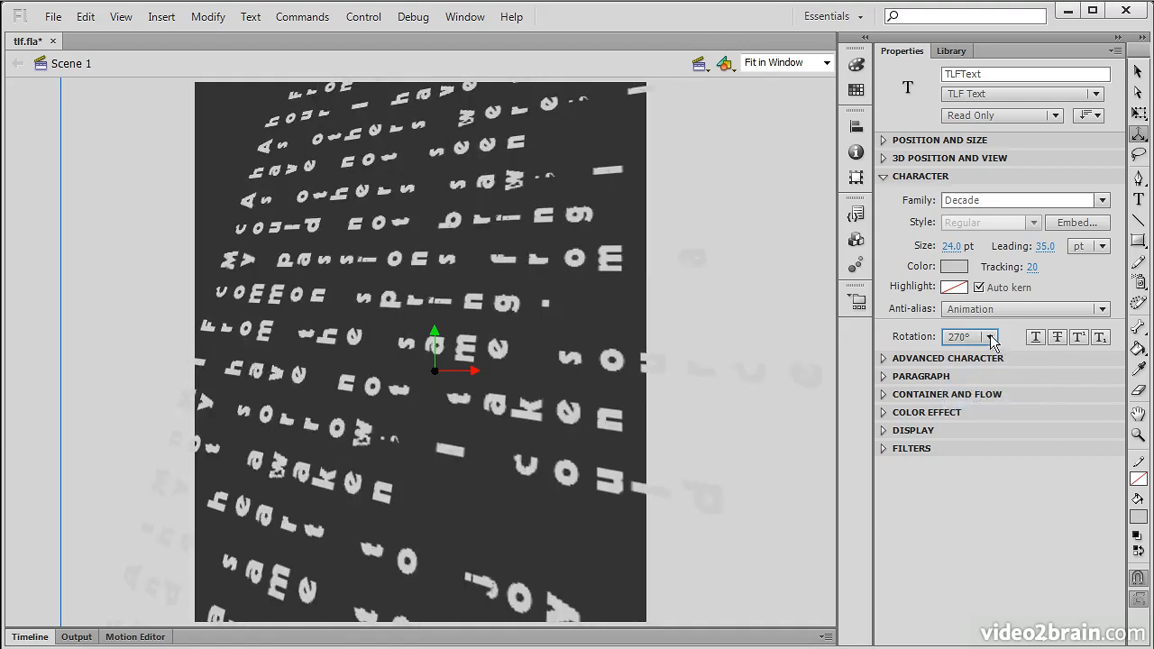
{"action": "left_click", "coordinate": [989, 338]}
{"action": "left_click", "coordinate": [992, 362]}
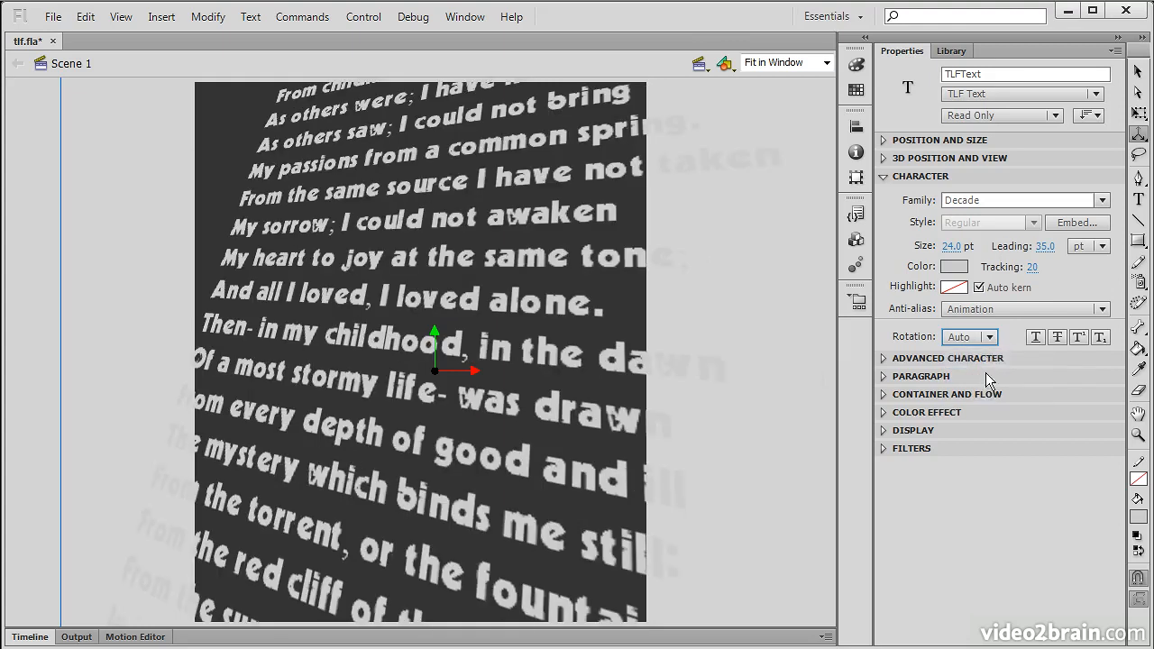
Step: Toggle underline, strikethrough, superscript and subscript on and off, then collapse Character
{"action": "left_click", "coordinate": [1036, 337]}
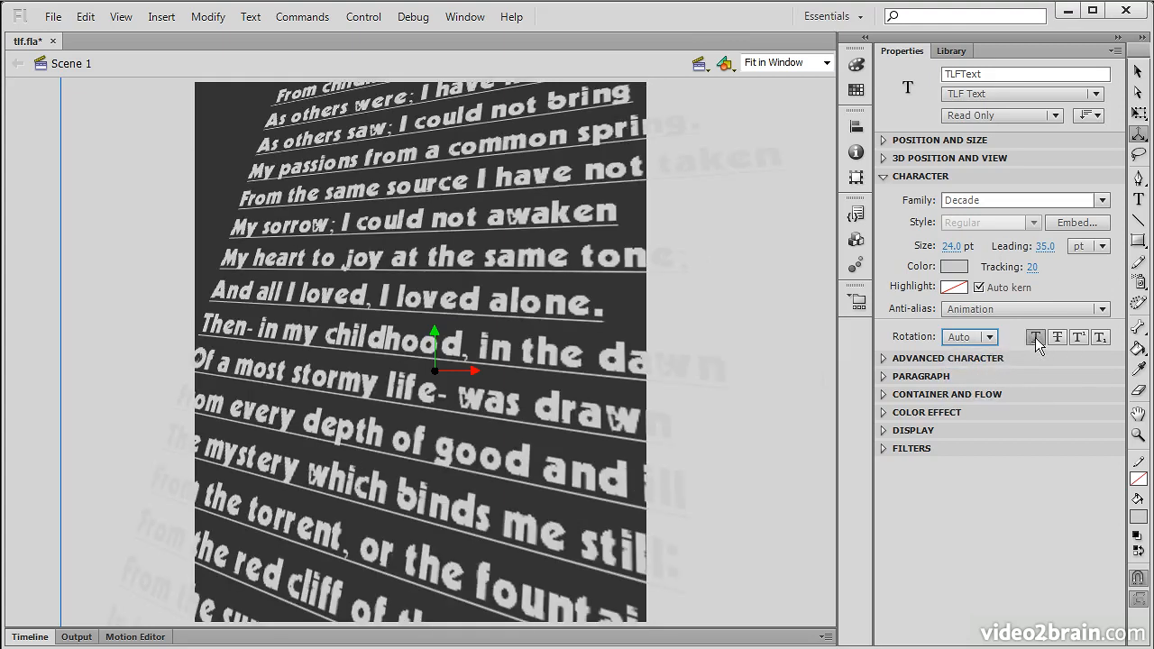
{"action": "left_click", "coordinate": [1036, 338]}
{"action": "left_click", "coordinate": [1058, 339]}
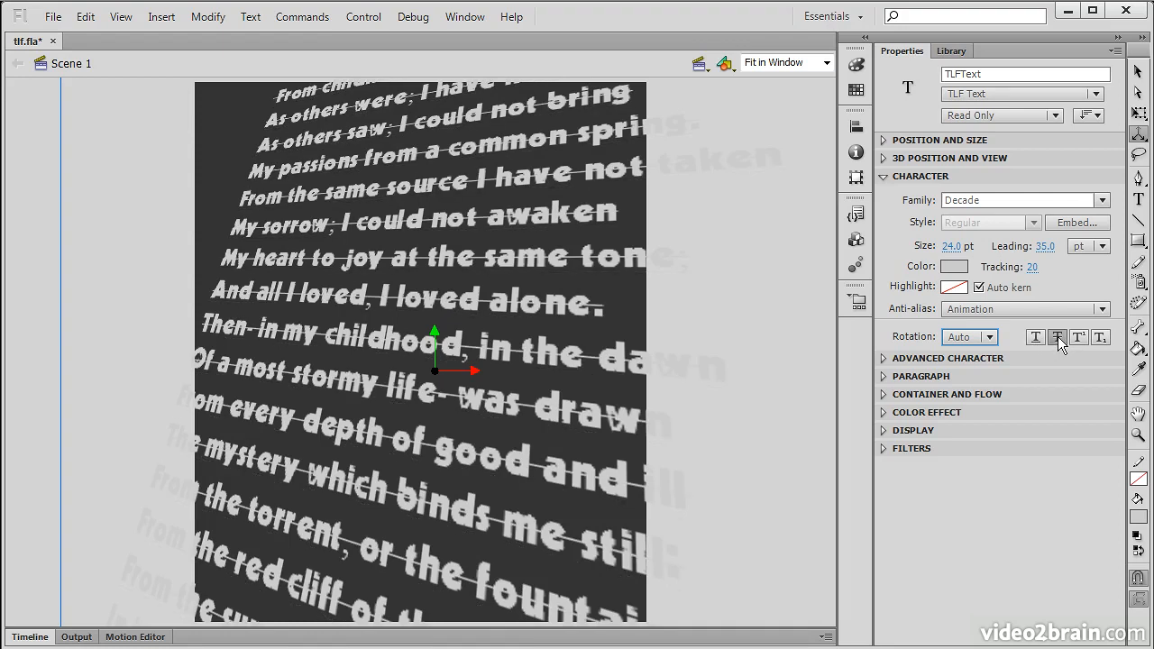
{"action": "left_click", "coordinate": [1059, 339]}
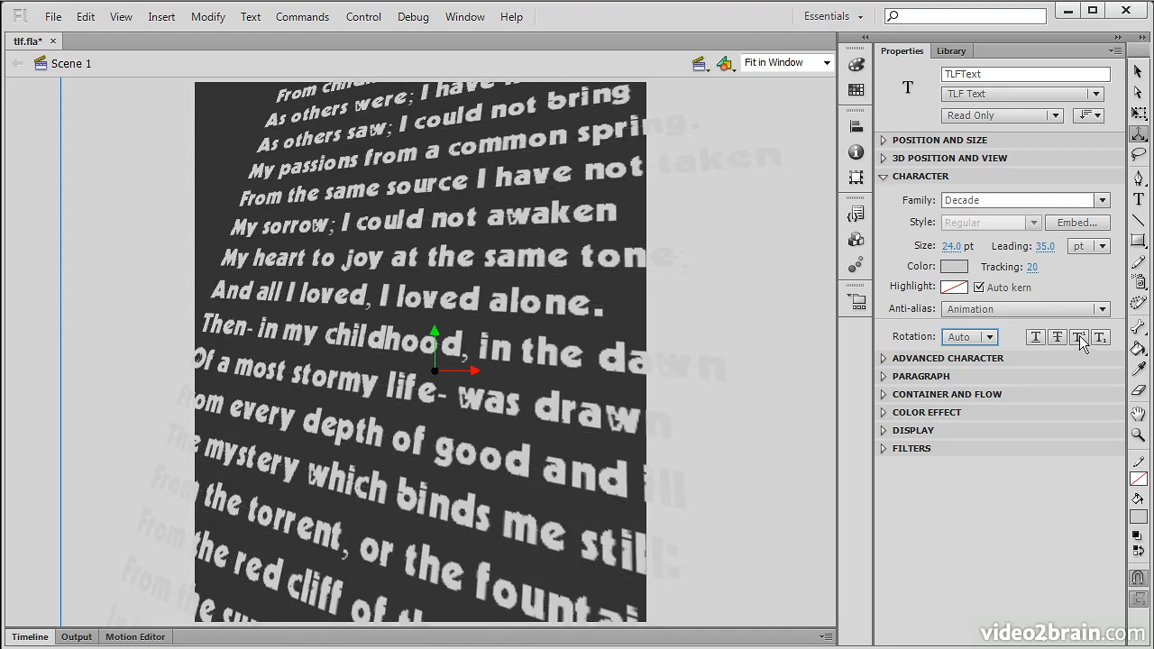
{"action": "left_click", "coordinate": [1079, 337]}
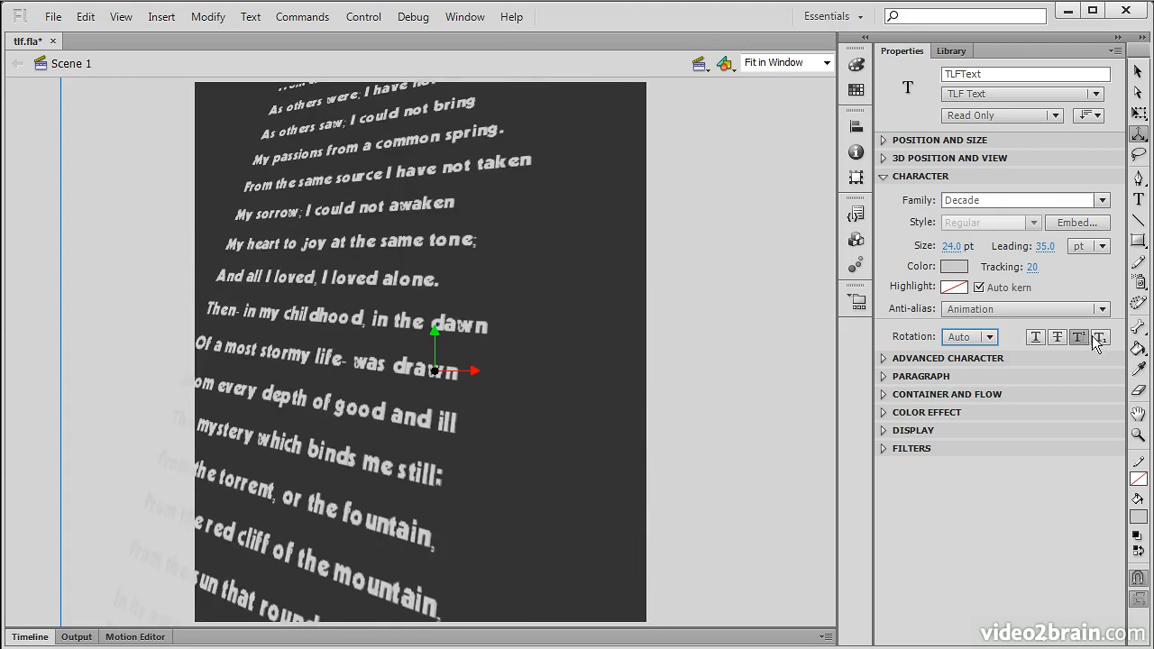
{"action": "left_click", "coordinate": [1080, 337]}
{"action": "left_click", "coordinate": [1099, 339]}
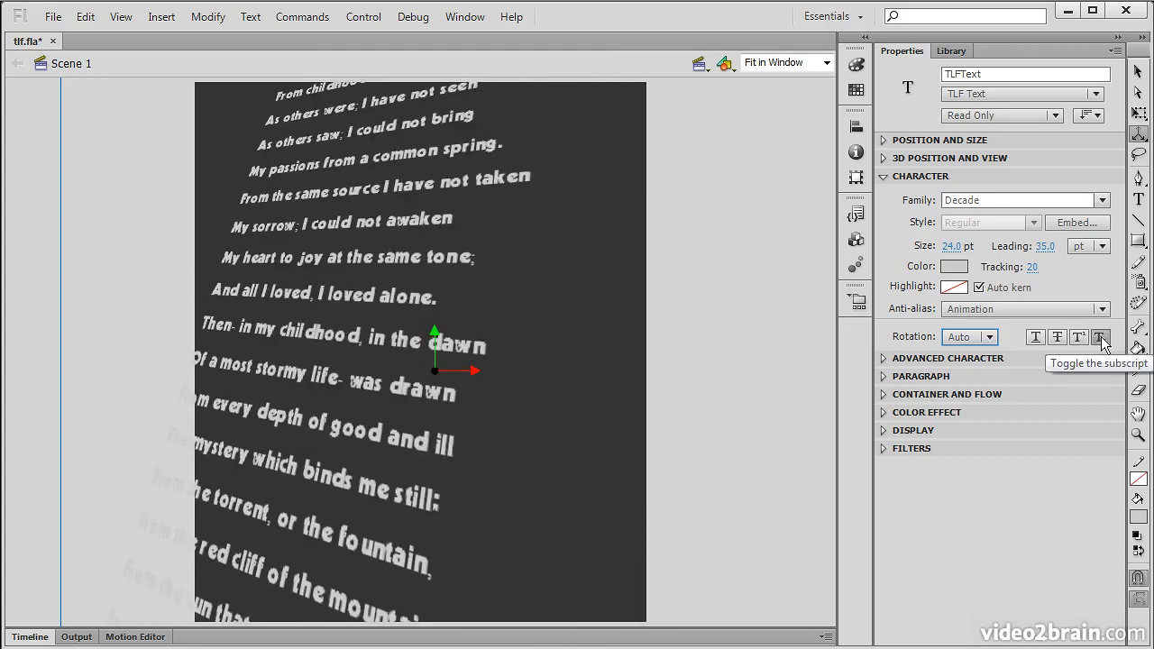
{"action": "left_click", "coordinate": [1100, 339]}
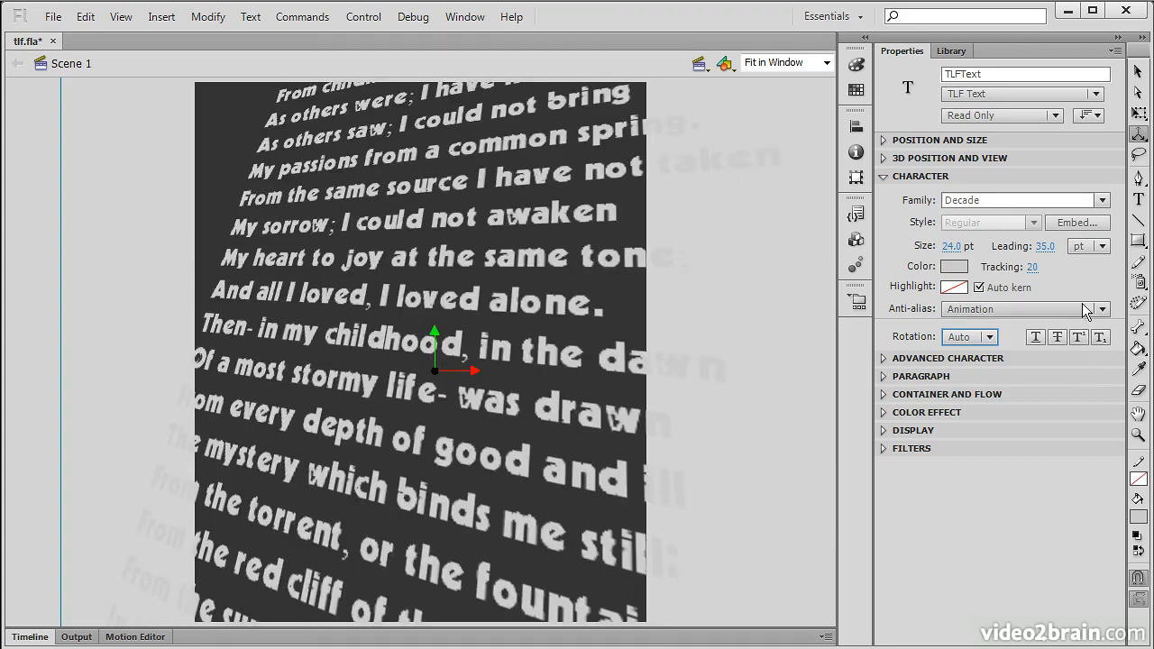
{"action": "left_click", "coordinate": [885, 178]}
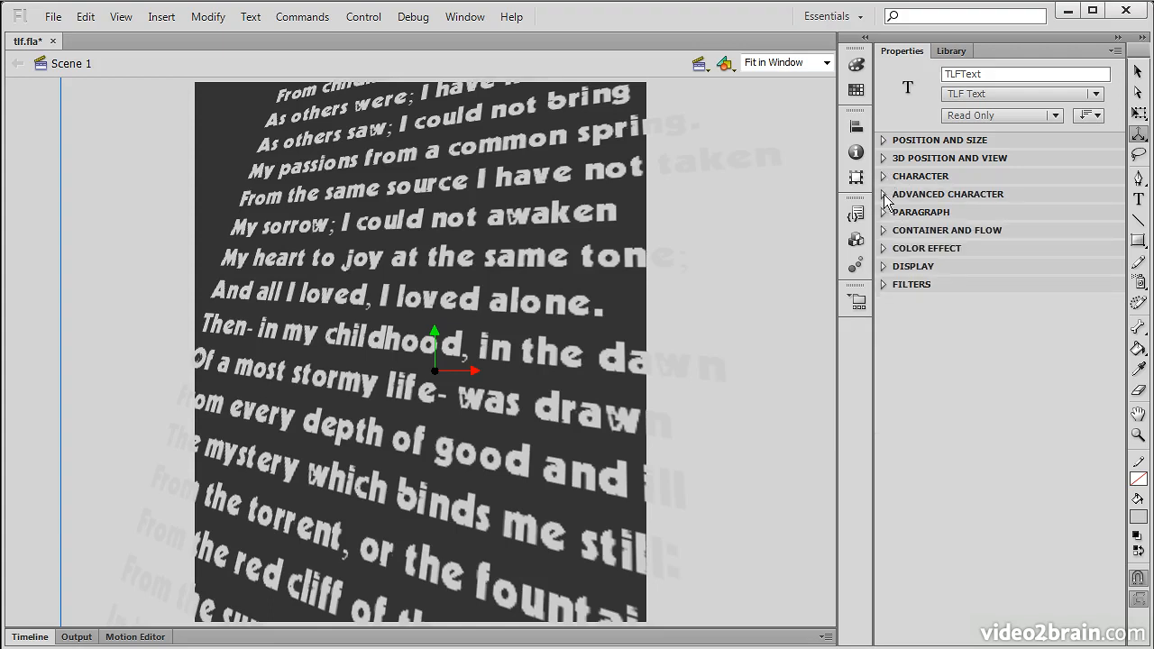
{"action": "left_click", "coordinate": [885, 194]}
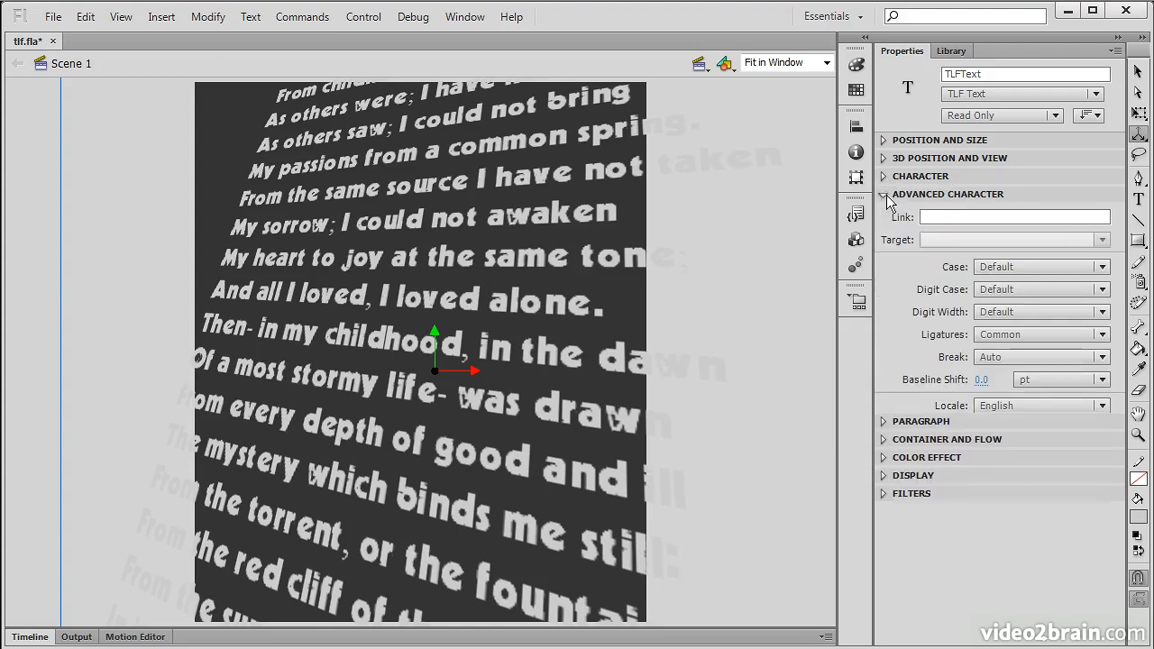
{"action": "left_click", "coordinate": [982, 219]}
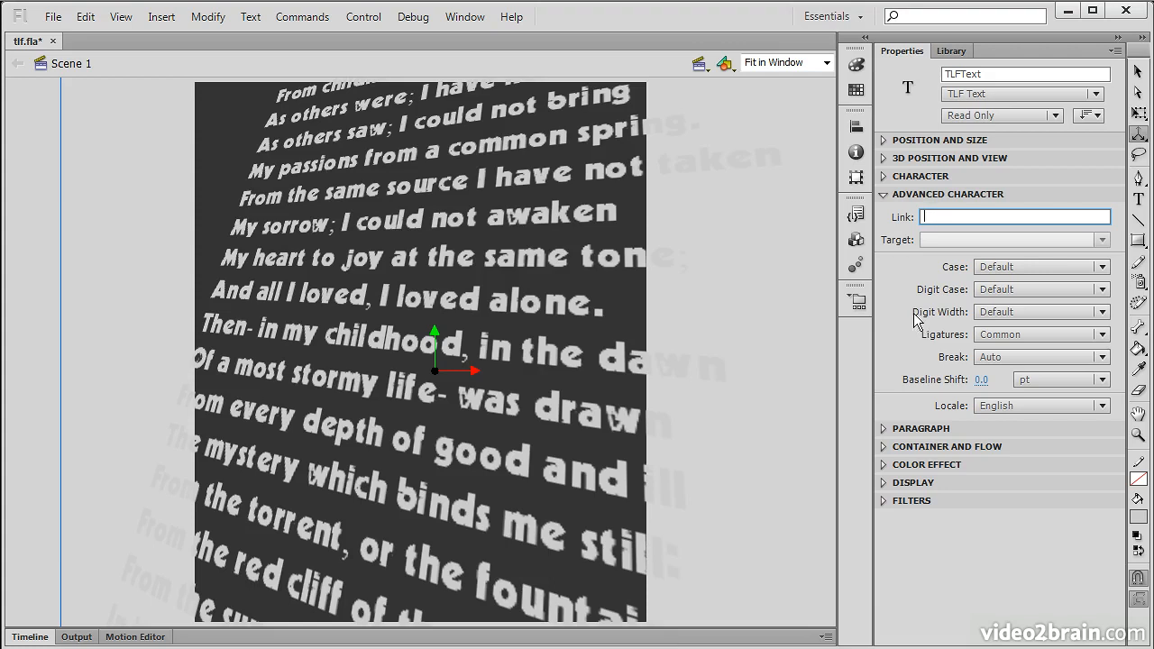
{"action": "left_click", "coordinate": [1138, 71]}
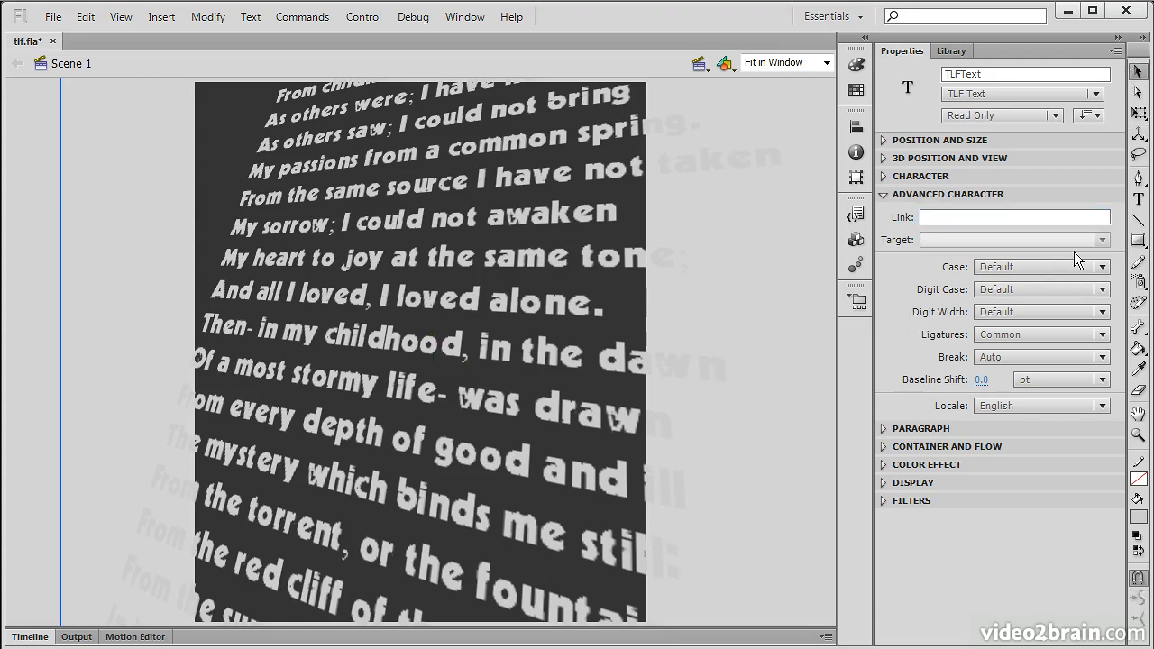
{"action": "left_click", "coordinate": [1096, 265]}
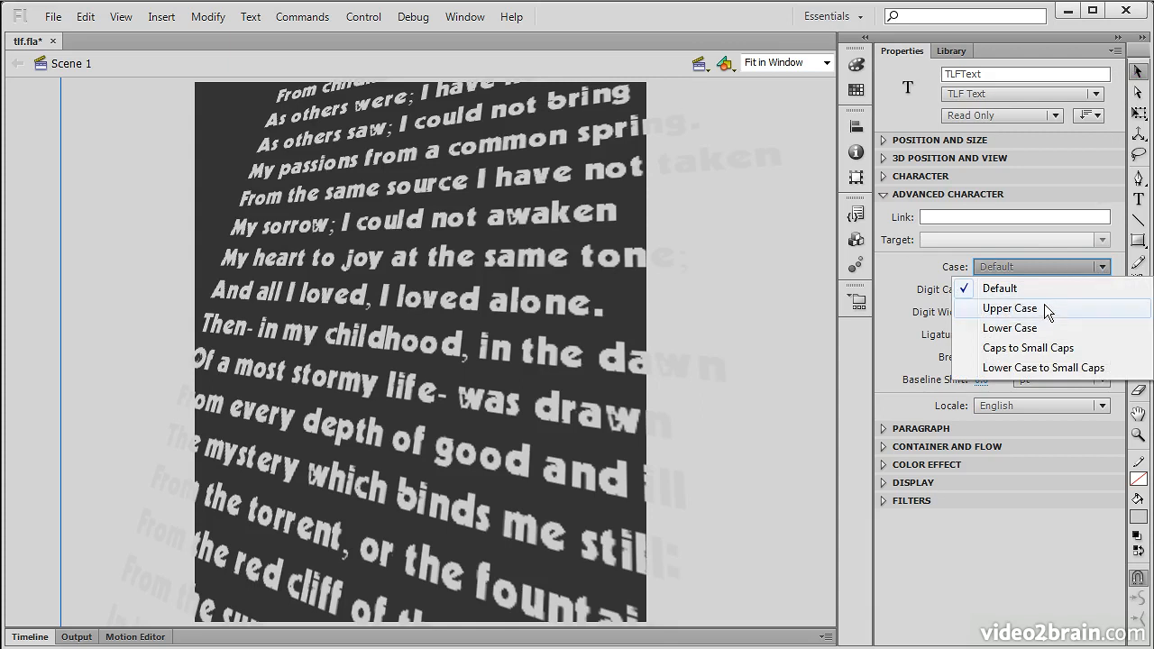
{"action": "left_click", "coordinate": [1044, 304]}
{"action": "left_click", "coordinate": [1100, 268]}
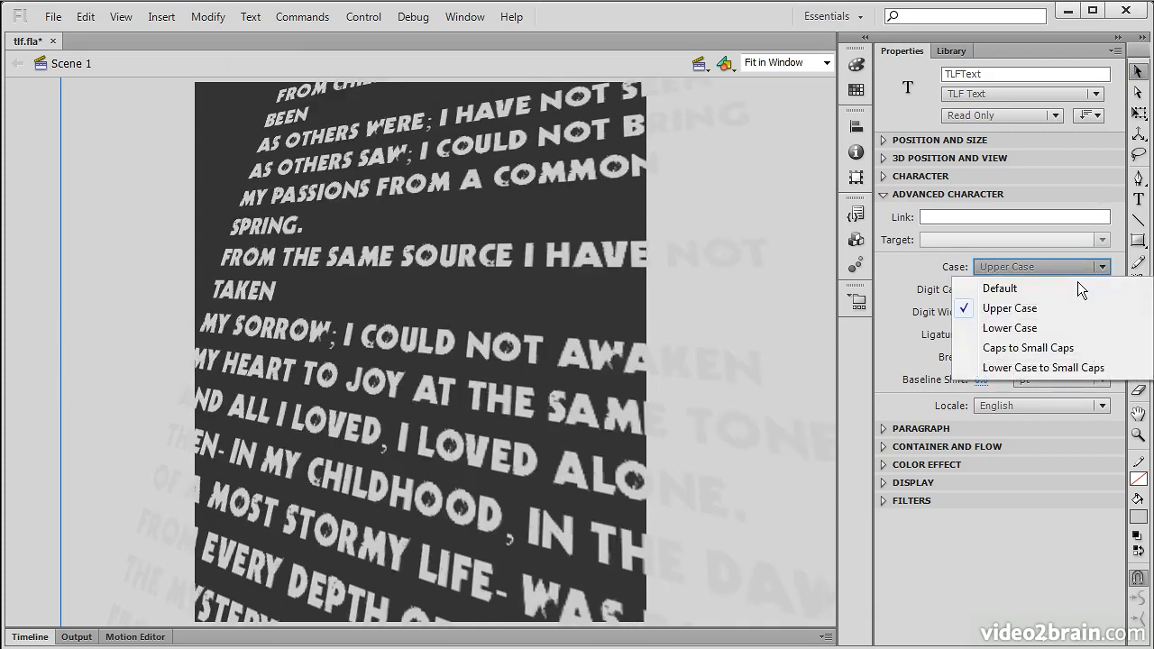
{"action": "left_click", "coordinate": [1041, 326]}
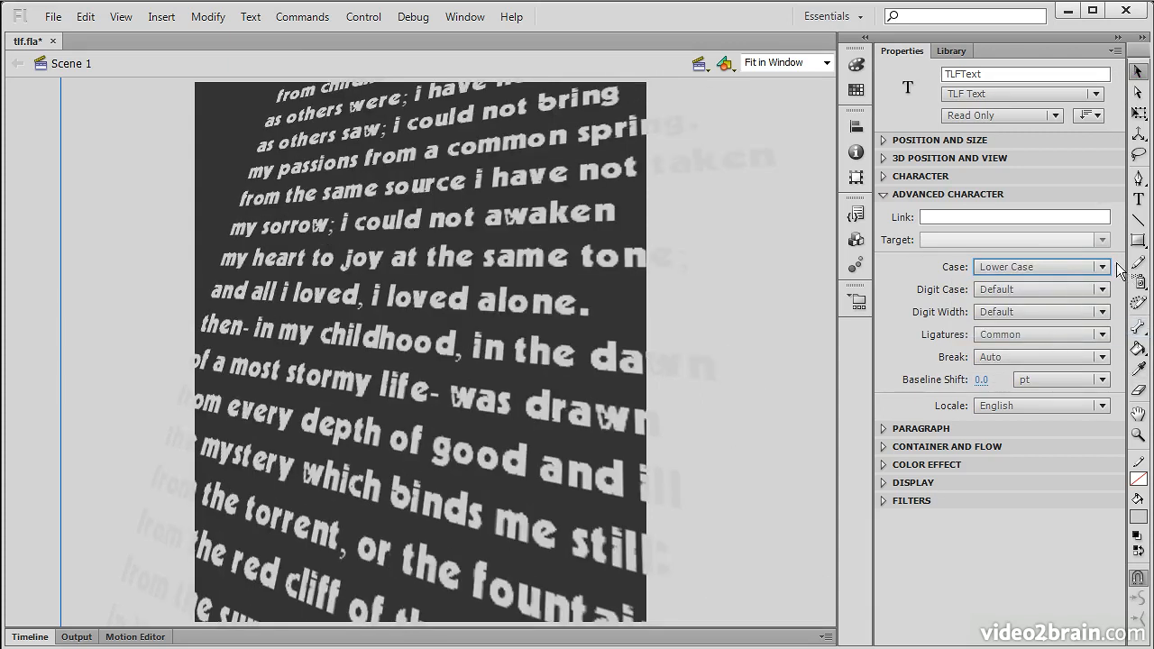
{"action": "left_click", "coordinate": [1100, 267]}
{"action": "left_click", "coordinate": [1037, 345]}
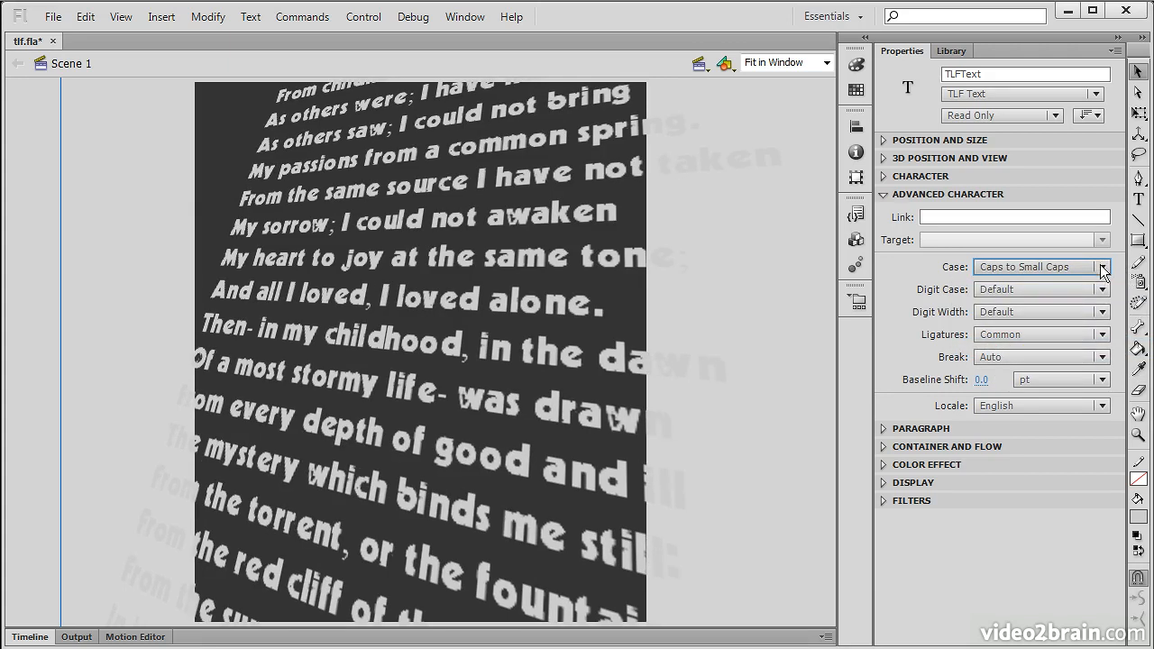
{"action": "left_click", "coordinate": [1101, 267]}
{"action": "left_click", "coordinate": [1037, 368]}
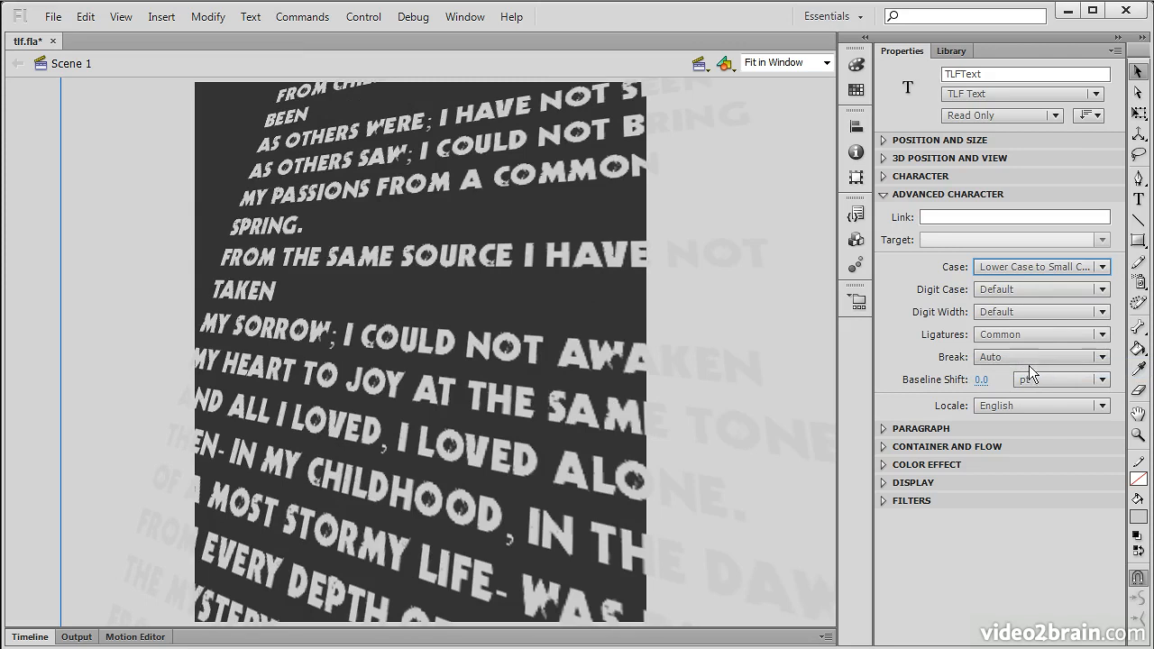
{"action": "left_click", "coordinate": [1093, 268]}
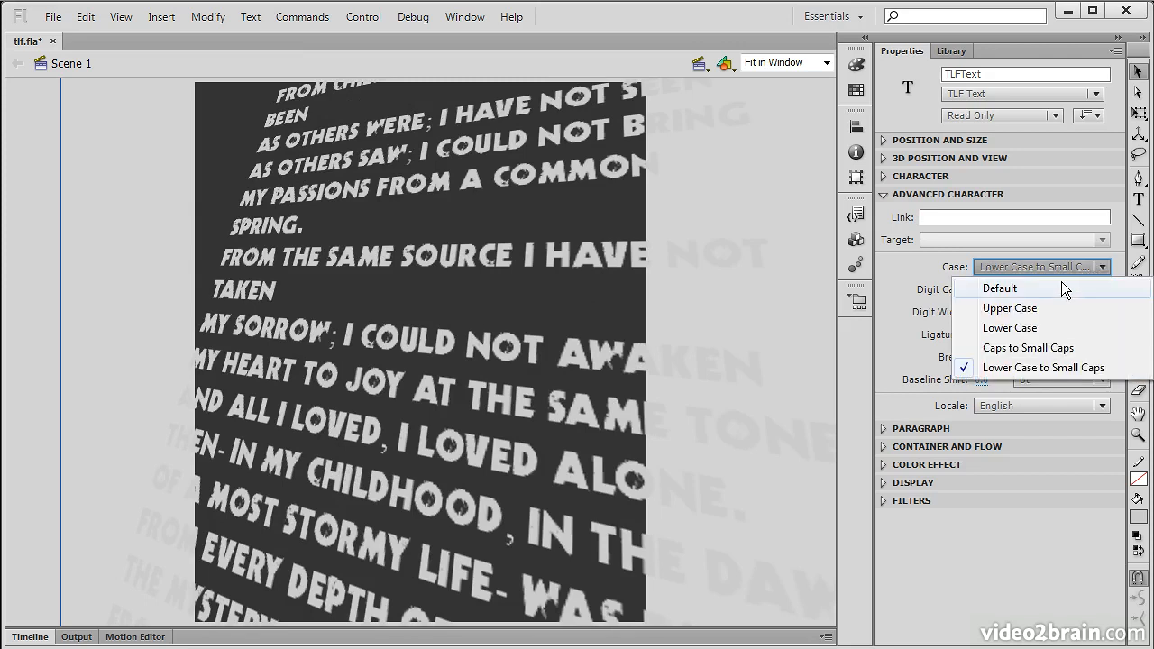
{"action": "left_click", "coordinate": [1062, 287]}
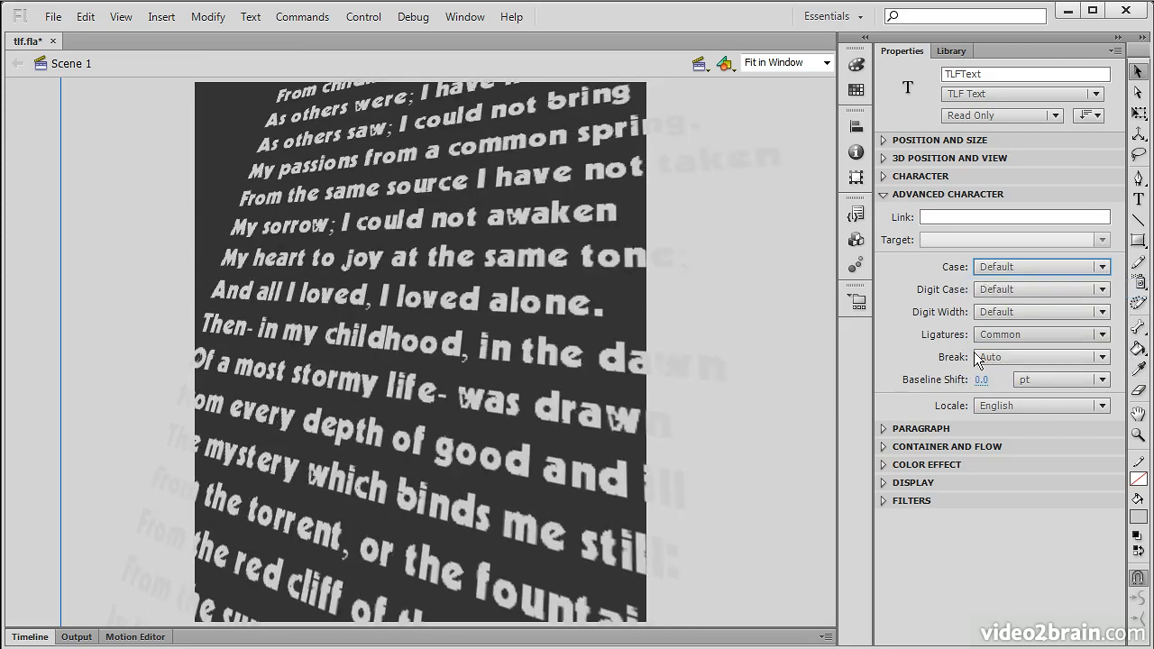
{"action": "left_click", "coordinate": [1096, 289]}
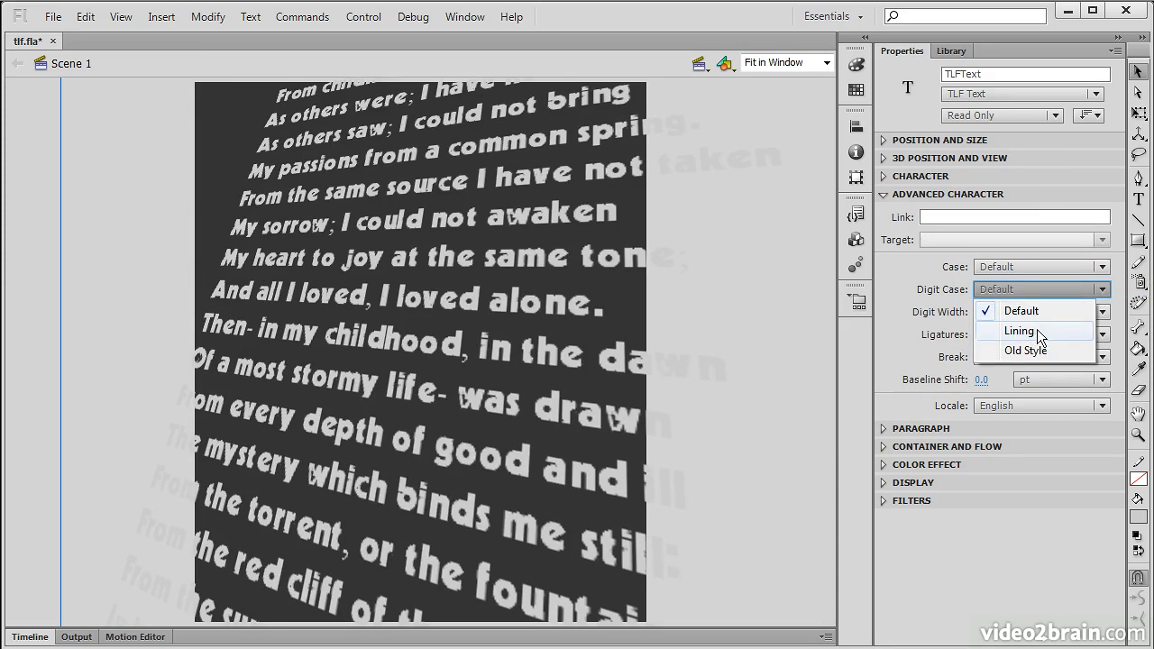
{"action": "left_click", "coordinate": [1034, 329]}
{"action": "left_click", "coordinate": [1089, 290]}
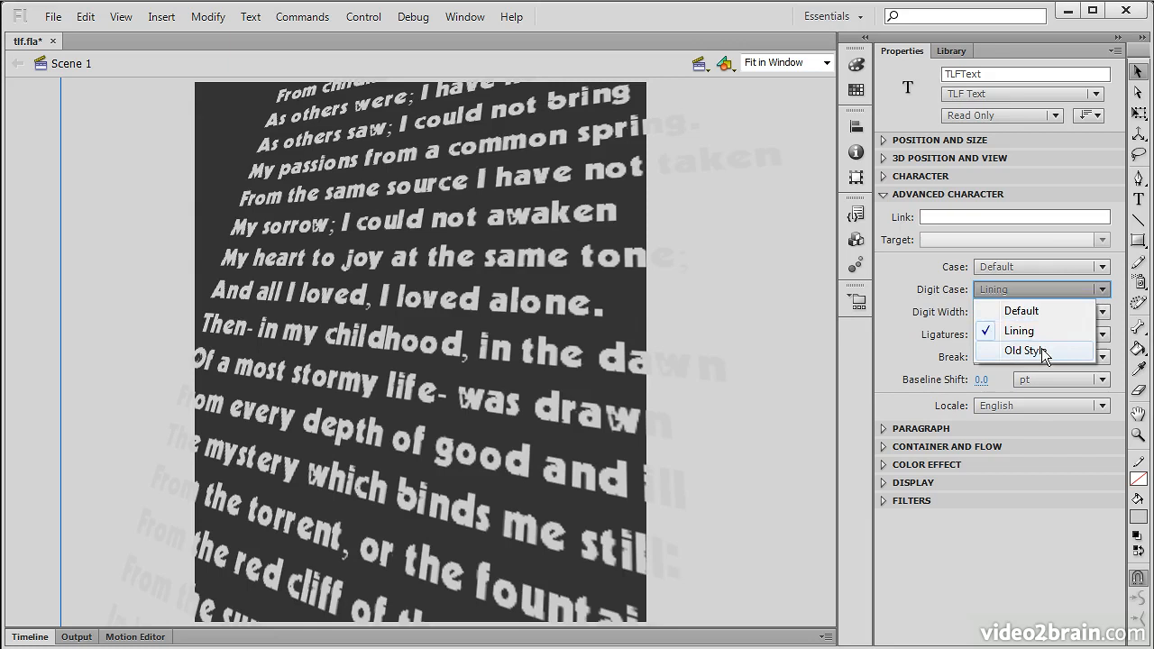
{"action": "left_click", "coordinate": [1039, 349]}
{"action": "left_click", "coordinate": [1095, 290]}
{"action": "left_click", "coordinate": [1038, 308]}
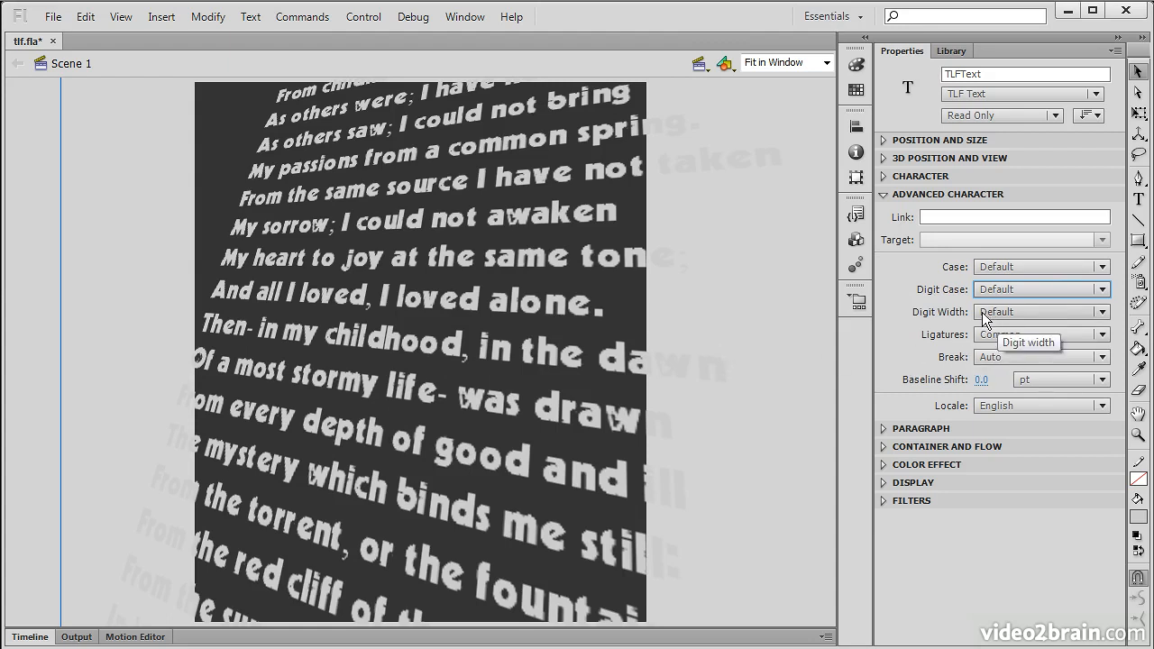
Step: Try Proportional and Tabular digit width, then return it to Default
{"action": "left_click", "coordinate": [1094, 312]}
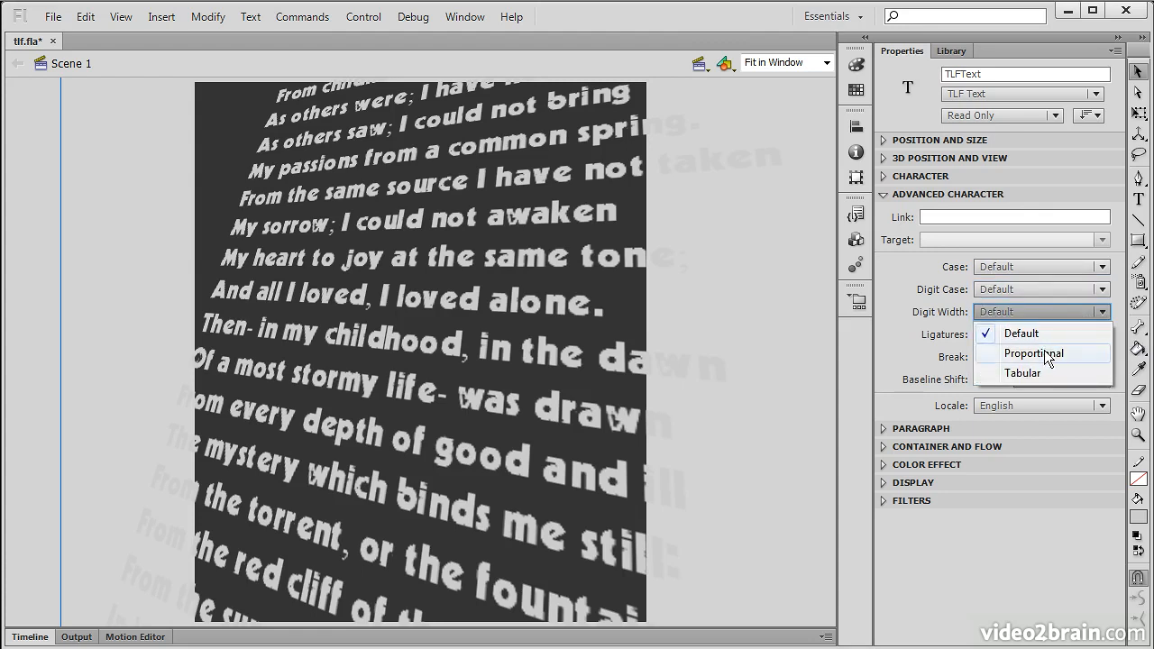
{"action": "left_click", "coordinate": [1046, 356]}
{"action": "left_click", "coordinate": [1037, 312]}
{"action": "left_click", "coordinate": [1040, 372]}
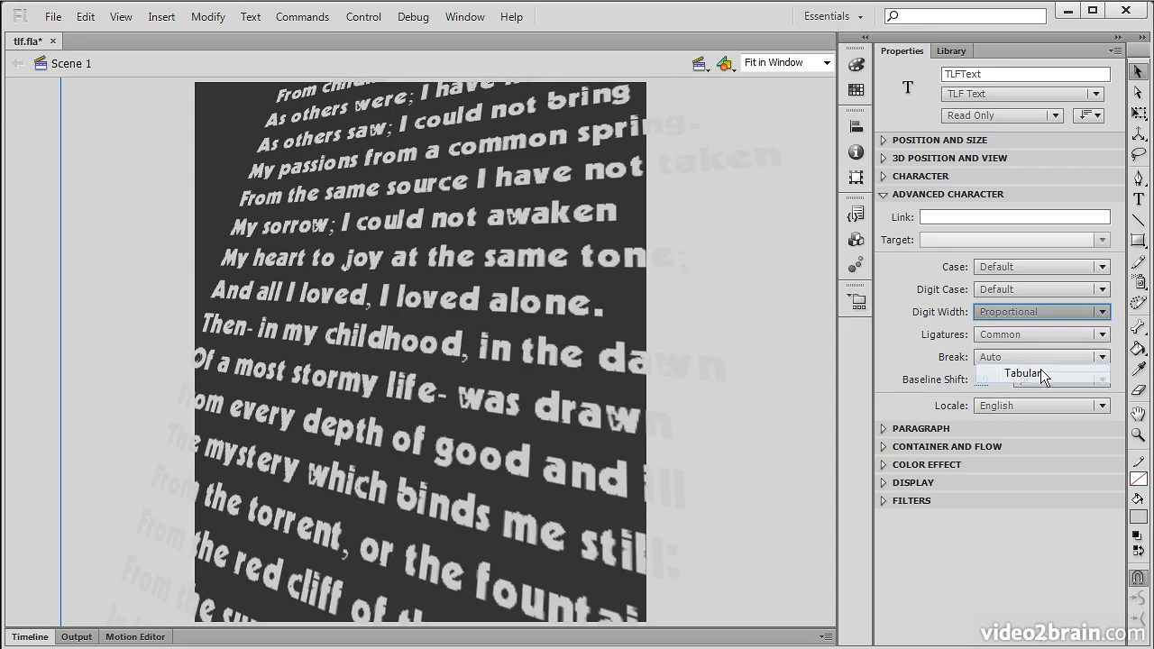
{"action": "left_click", "coordinate": [1054, 312]}
{"action": "left_click", "coordinate": [1046, 333]}
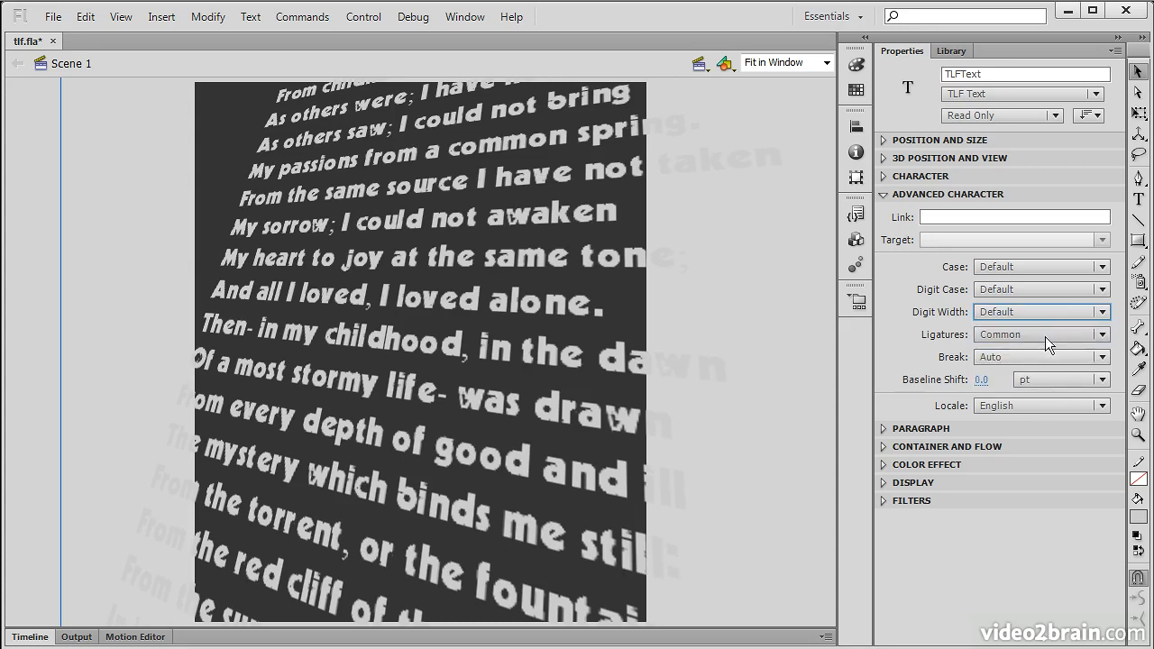
Step: Compare Common, Uncommon and Exotic ligatures, settling ligatures on Minimum
{"action": "left_click", "coordinate": [1046, 336]}
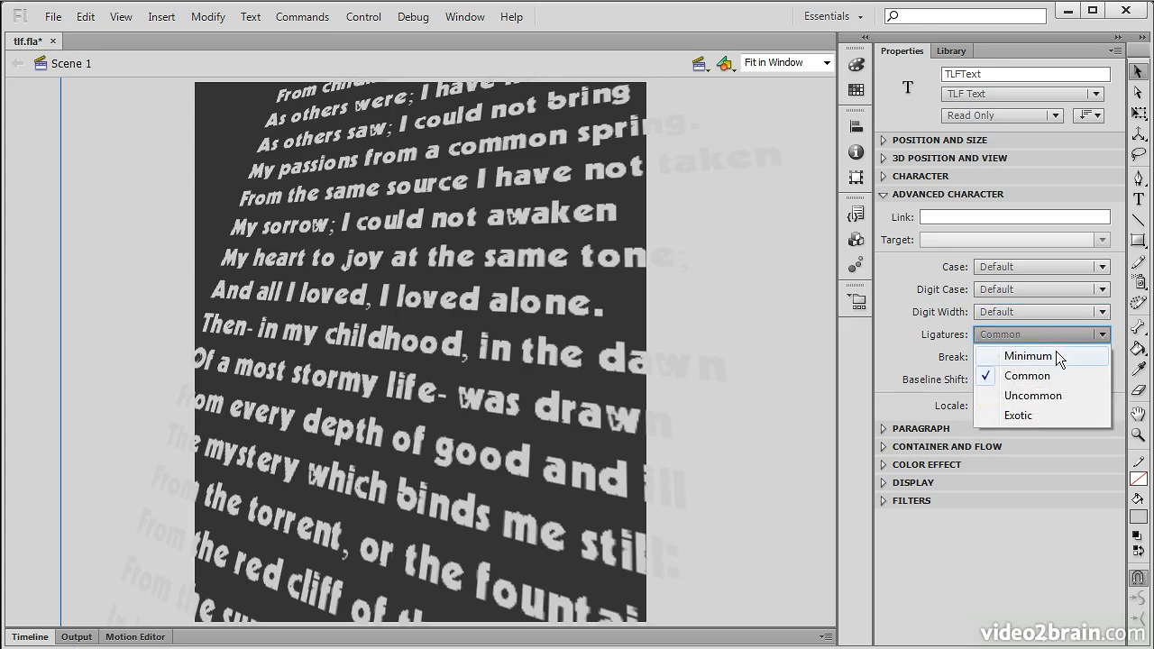
{"action": "left_click", "coordinate": [1057, 356]}
{"action": "left_click", "coordinate": [1056, 337]}
{"action": "left_click", "coordinate": [1045, 373]}
{"action": "left_click", "coordinate": [1054, 337]}
{"action": "left_click", "coordinate": [1046, 395]}
{"action": "left_click", "coordinate": [1055, 339]}
{"action": "left_click", "coordinate": [1033, 414]}
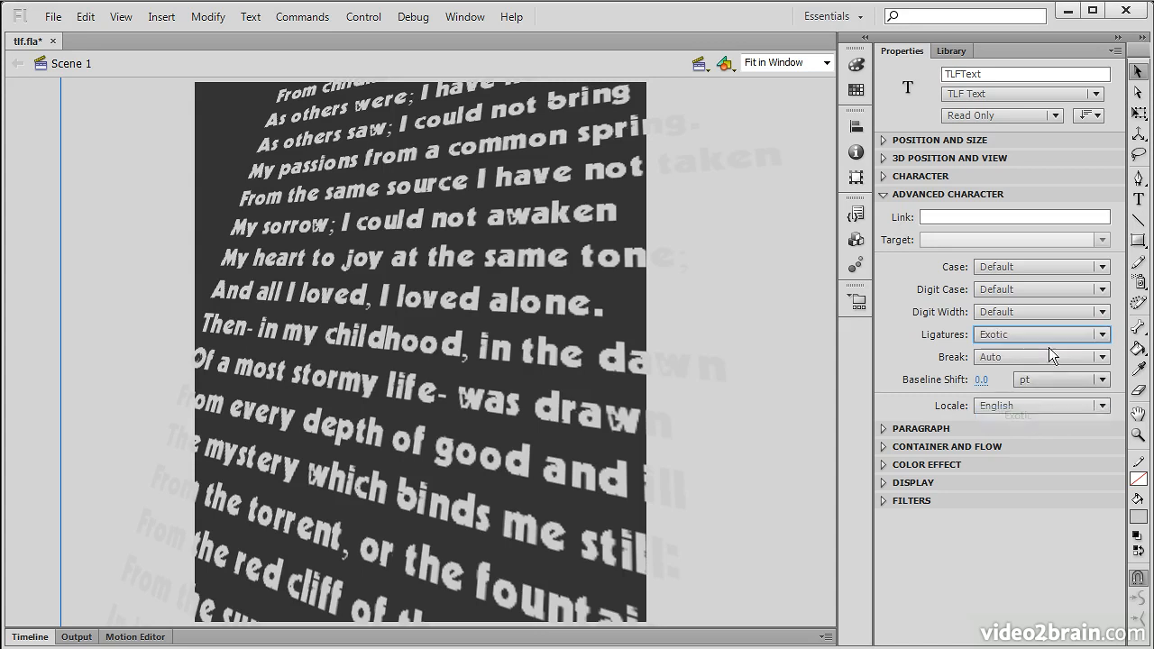
{"action": "left_click", "coordinate": [1050, 332]}
{"action": "left_click", "coordinate": [1044, 356]}
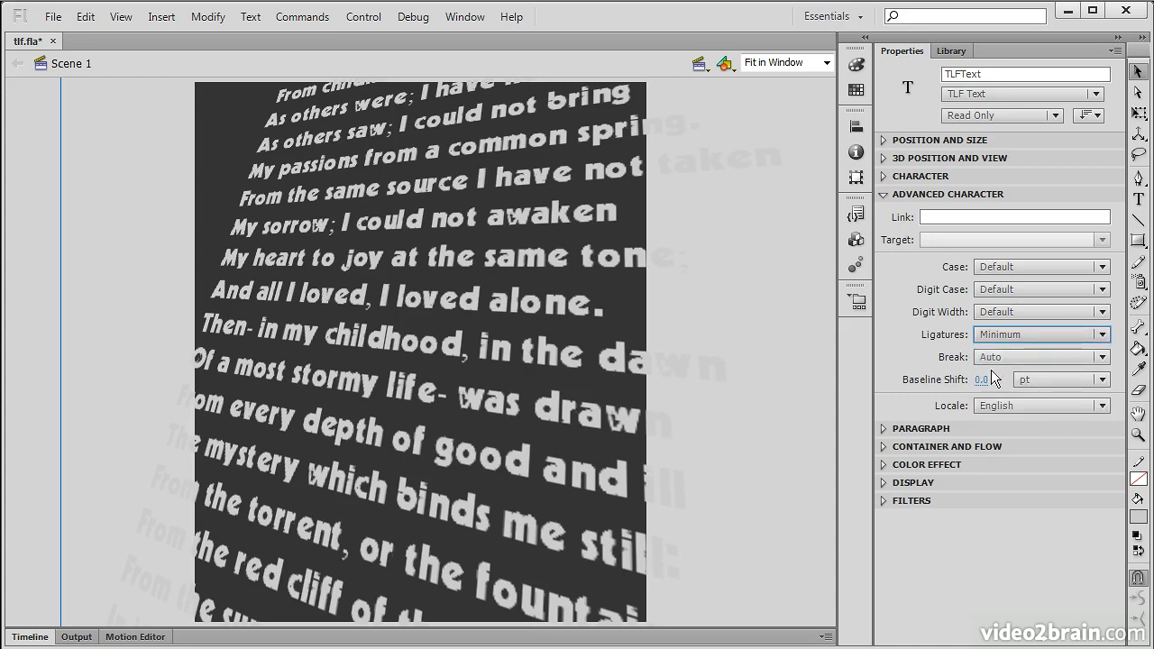
Step: Try All, Any and No Break line breaking, then restore Break to Auto
{"action": "left_click", "coordinate": [1086, 358]}
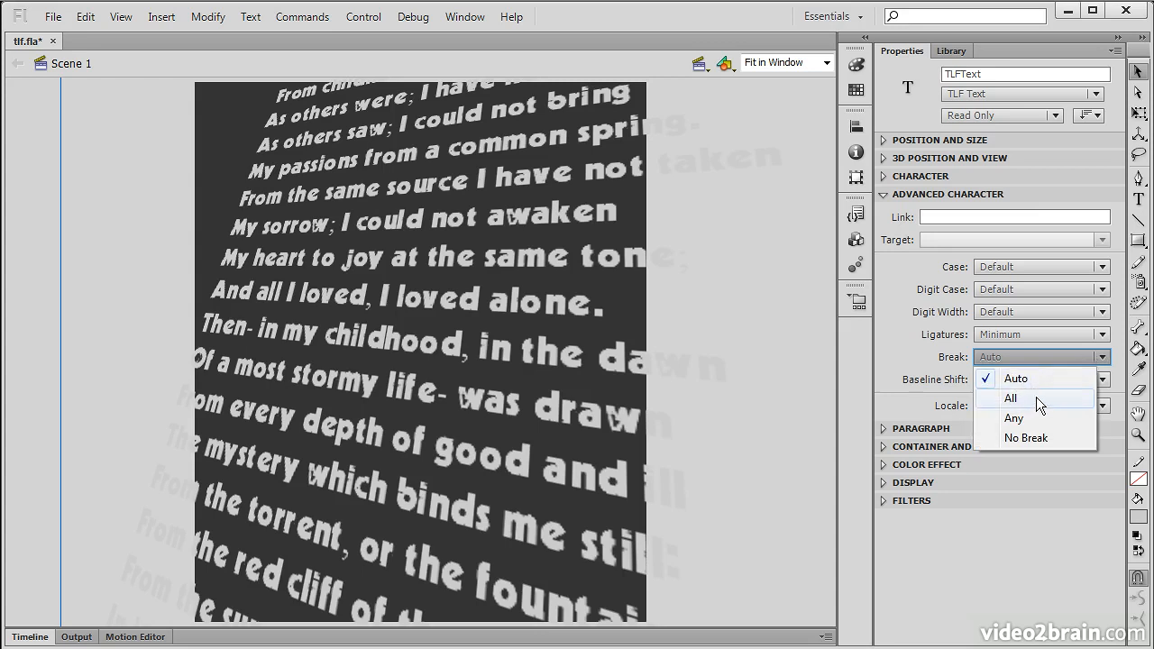
{"action": "left_click", "coordinate": [1036, 397]}
{"action": "left_click", "coordinate": [1058, 356]}
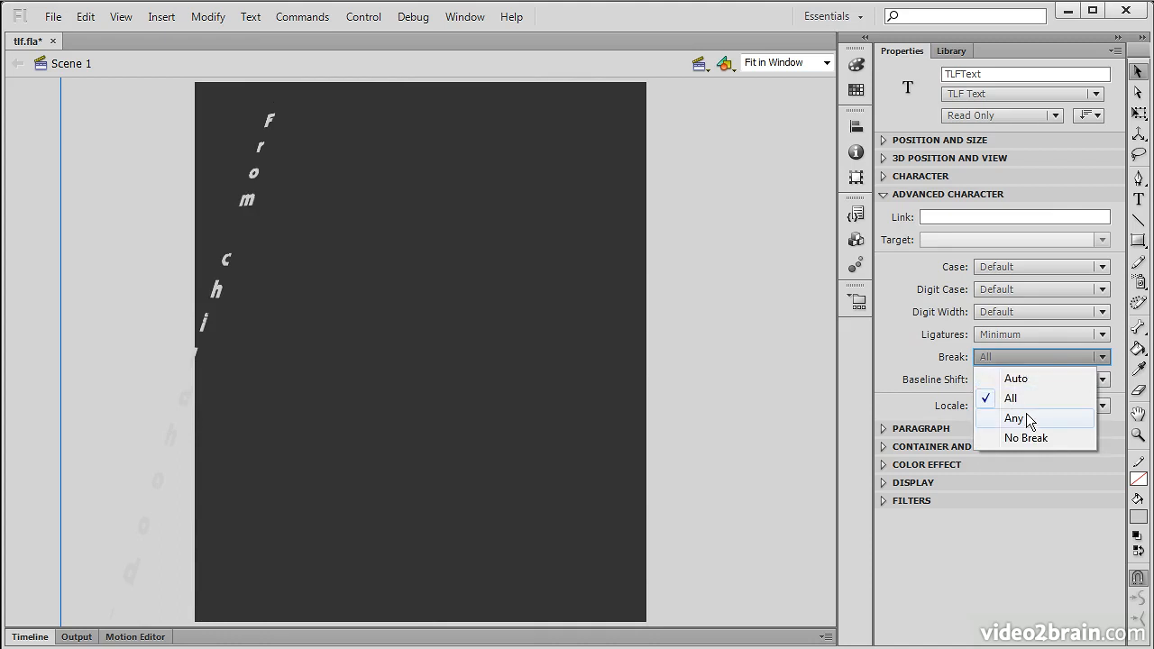
{"action": "left_click", "coordinate": [1025, 415]}
{"action": "left_click", "coordinate": [1051, 358]}
{"action": "left_click", "coordinate": [1025, 436]}
{"action": "left_click", "coordinate": [1051, 357]}
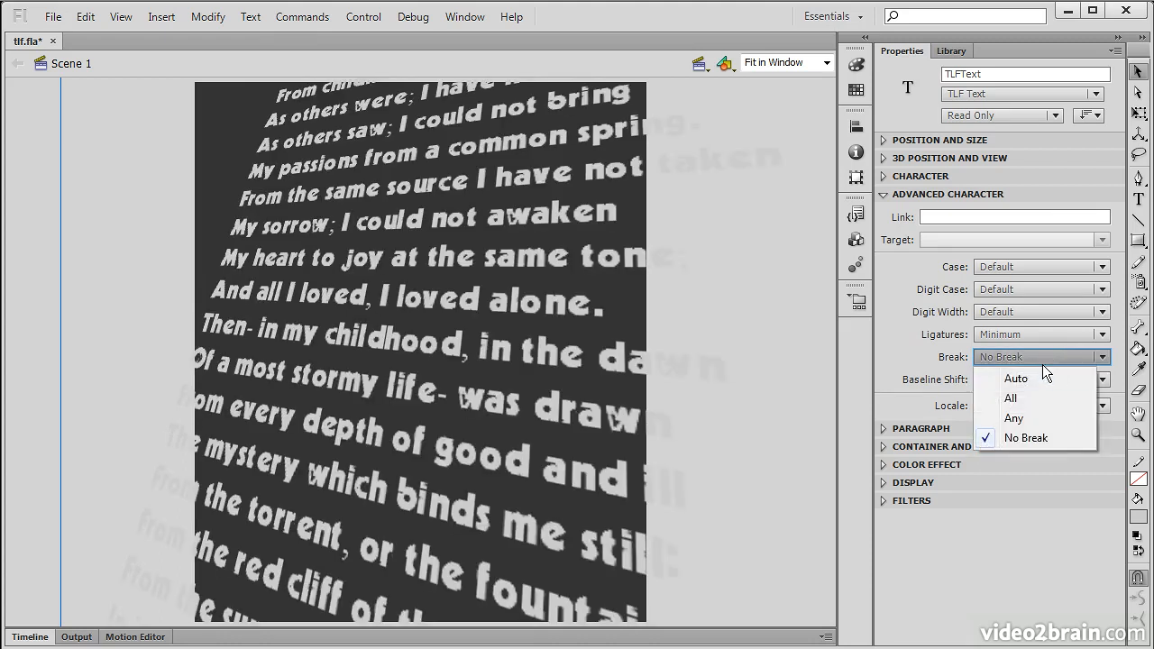
{"action": "left_click", "coordinate": [1015, 377]}
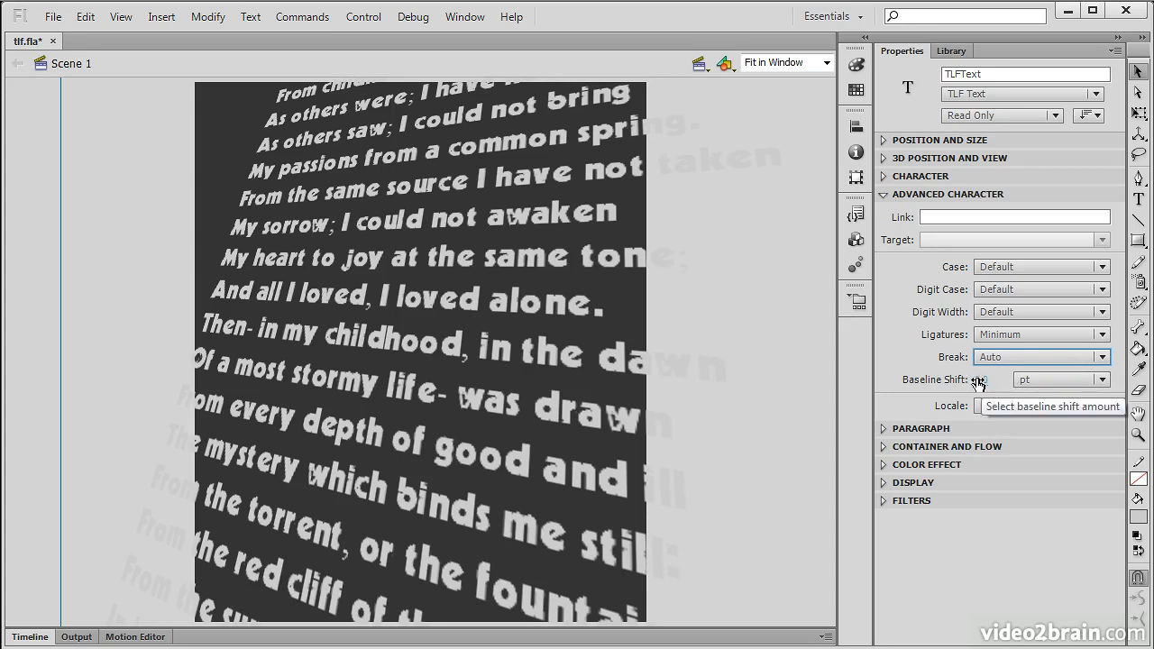
{"action": "left_click", "coordinate": [1100, 380]}
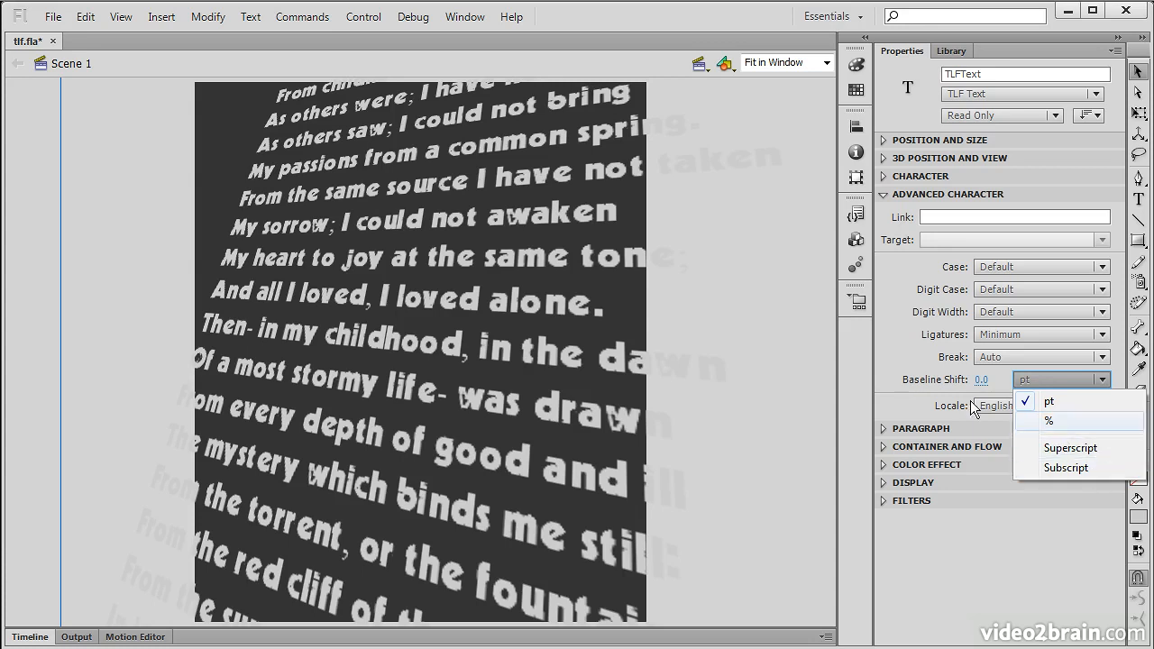
{"action": "left_click", "coordinate": [898, 402]}
{"action": "left_click", "coordinate": [1070, 405]}
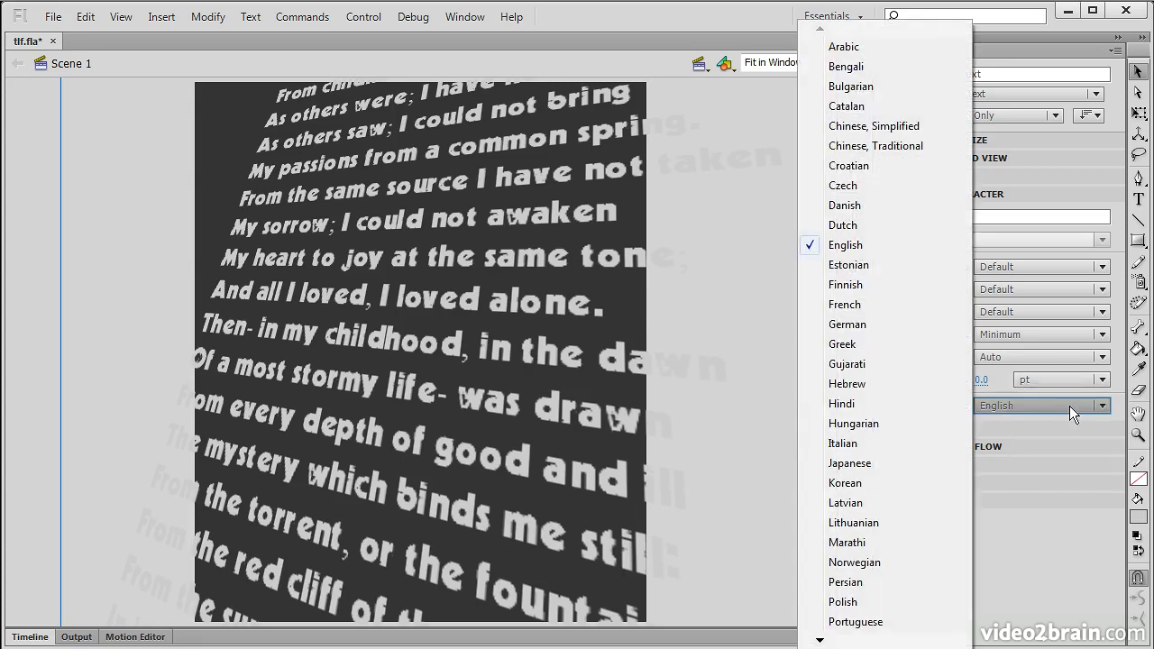
{"action": "mouse_move", "coordinate": [820, 641]}
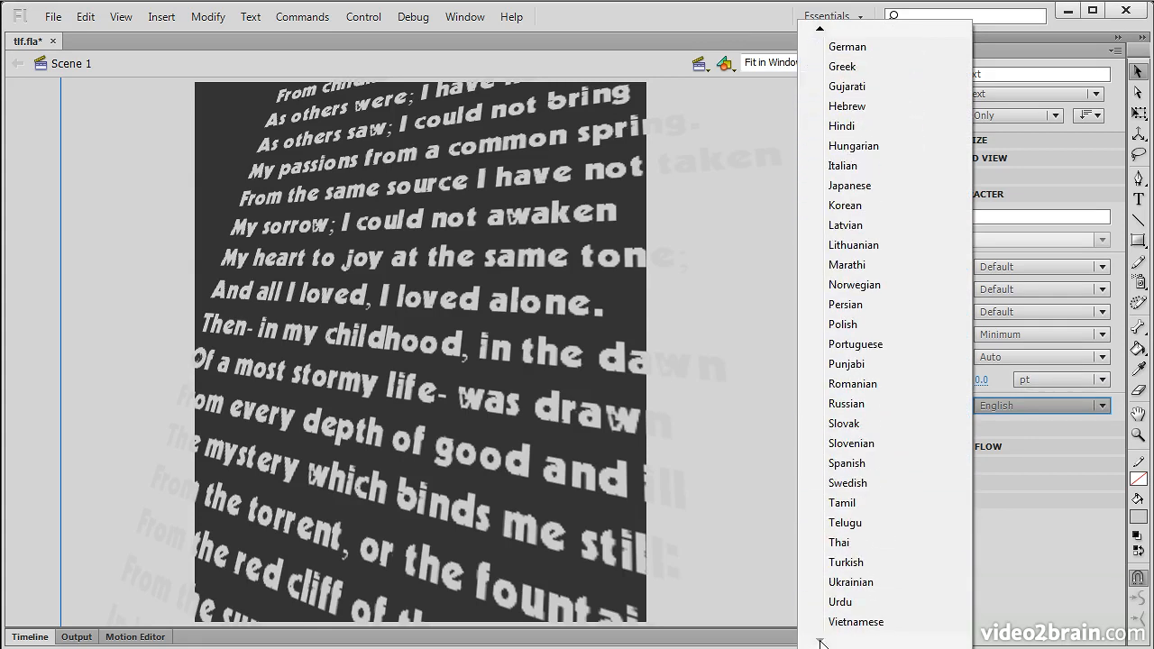
{"action": "left_click", "coordinate": [1056, 571]}
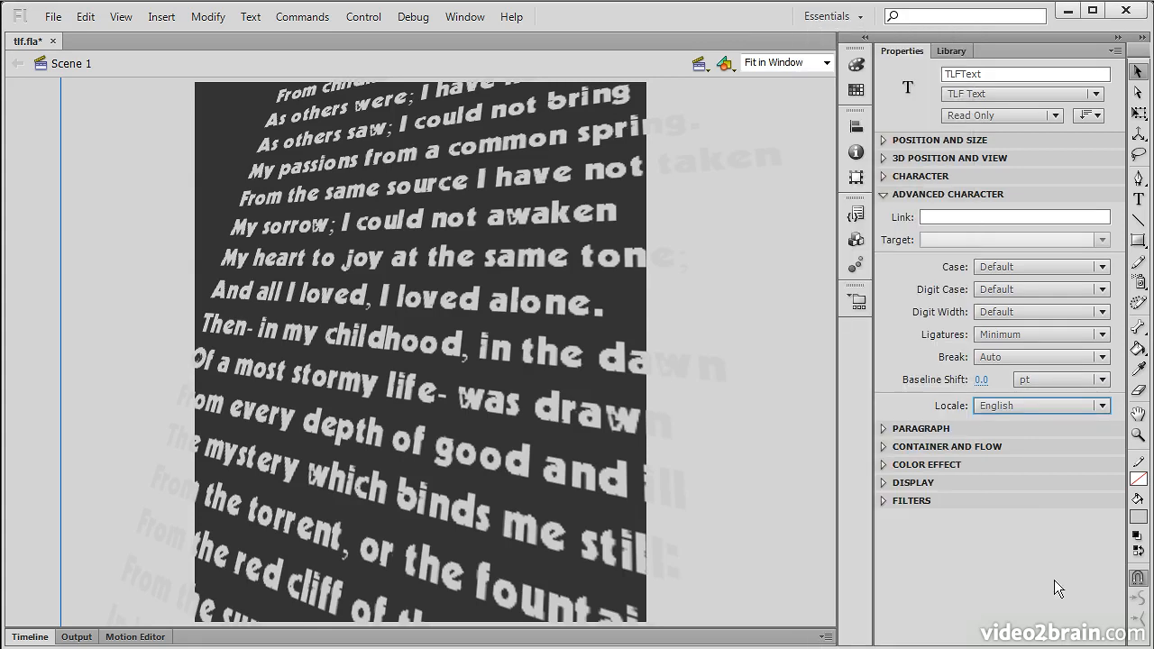
Step: Collapse Advanced Character, check Paragraph's Text Justify stays Word spacing, and expand Container and Flow
{"action": "left_click", "coordinate": [884, 195]}
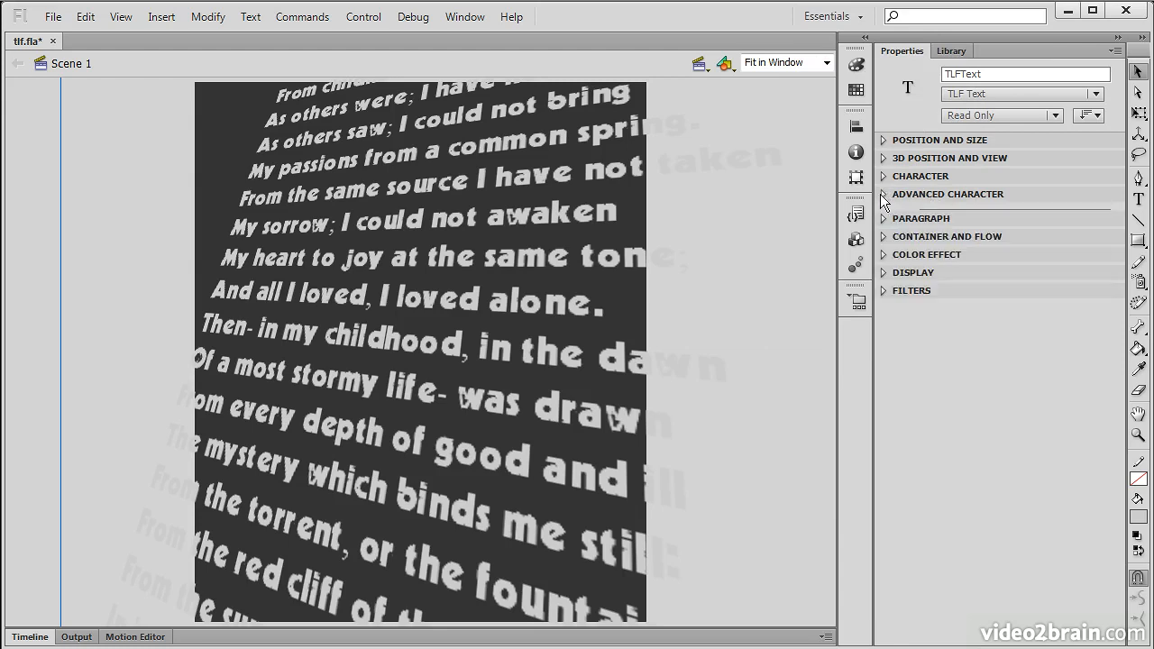
{"action": "left_click", "coordinate": [884, 212]}
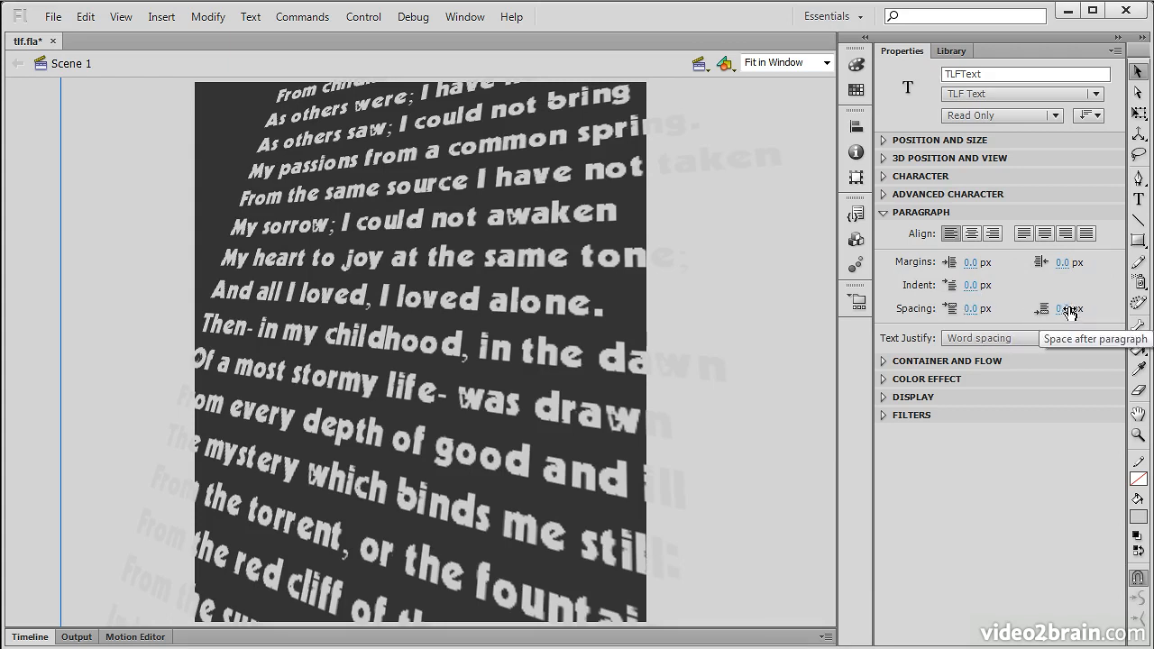
{"action": "left_click", "coordinate": [1099, 339]}
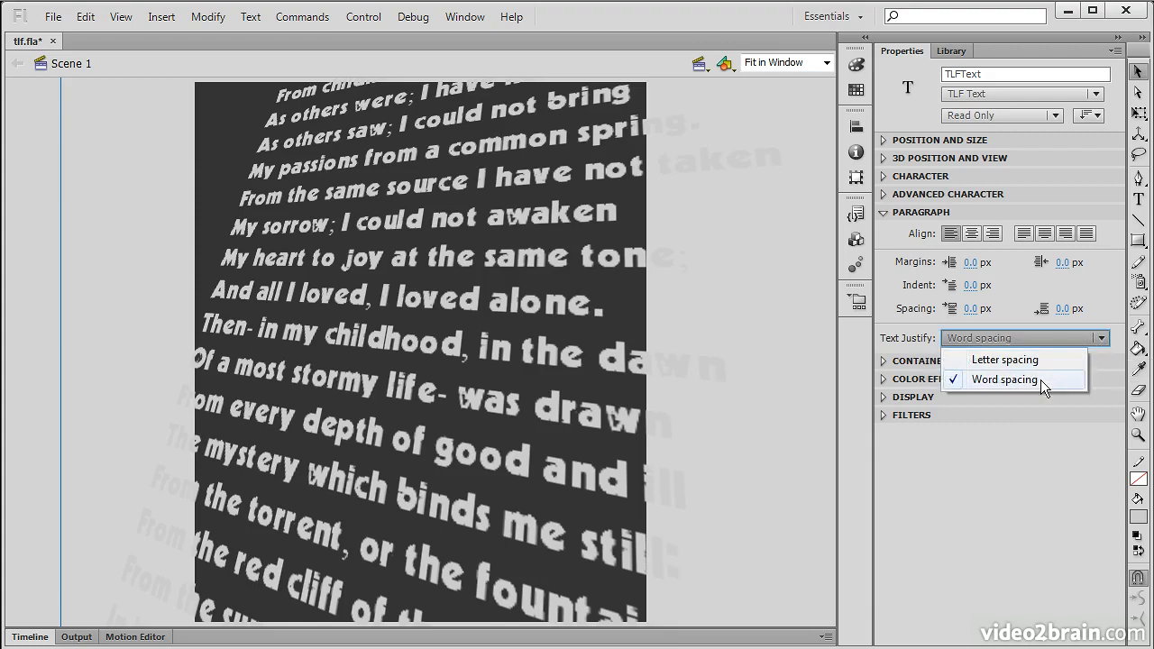
{"action": "left_click", "coordinate": [1001, 457]}
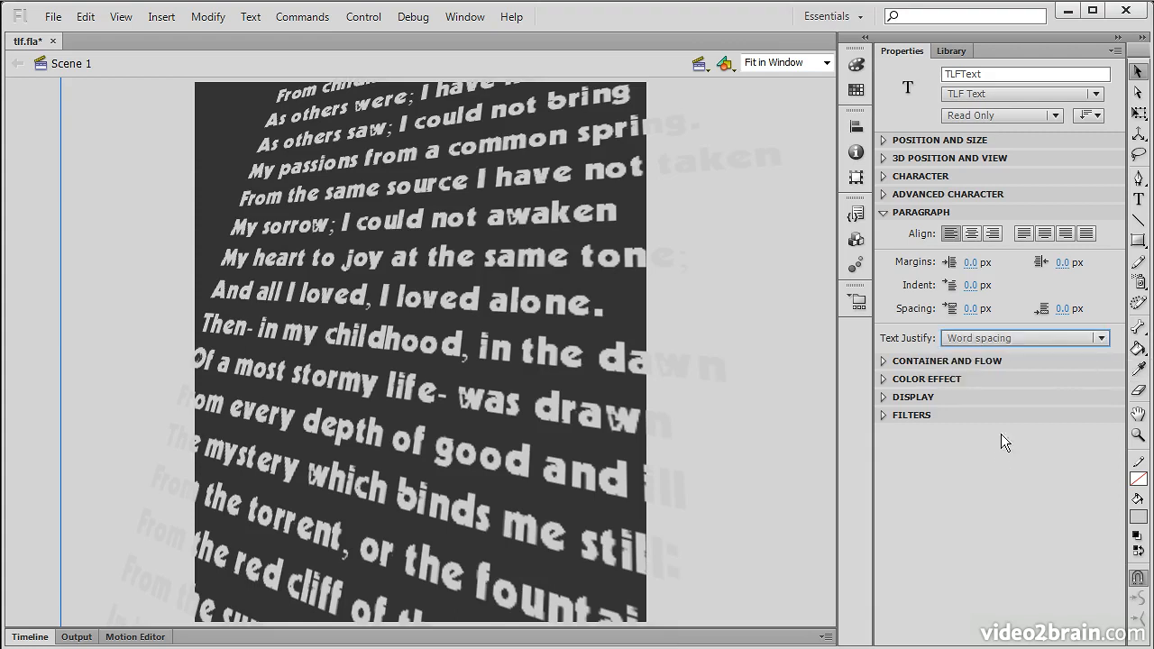
{"action": "left_click", "coordinate": [886, 213]}
{"action": "left_click", "coordinate": [886, 230]}
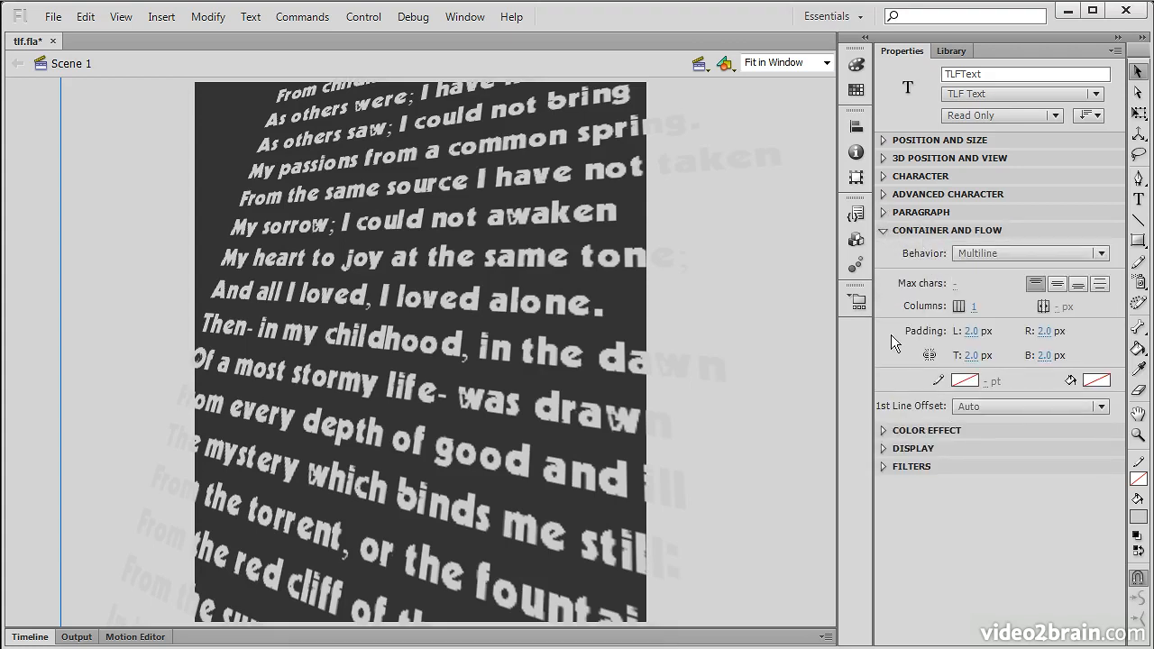
Step: Keep the poem Multiline, flow it into 2 columns, and narrow the column gutter to 3.7 px
{"action": "left_click", "coordinate": [1101, 254]}
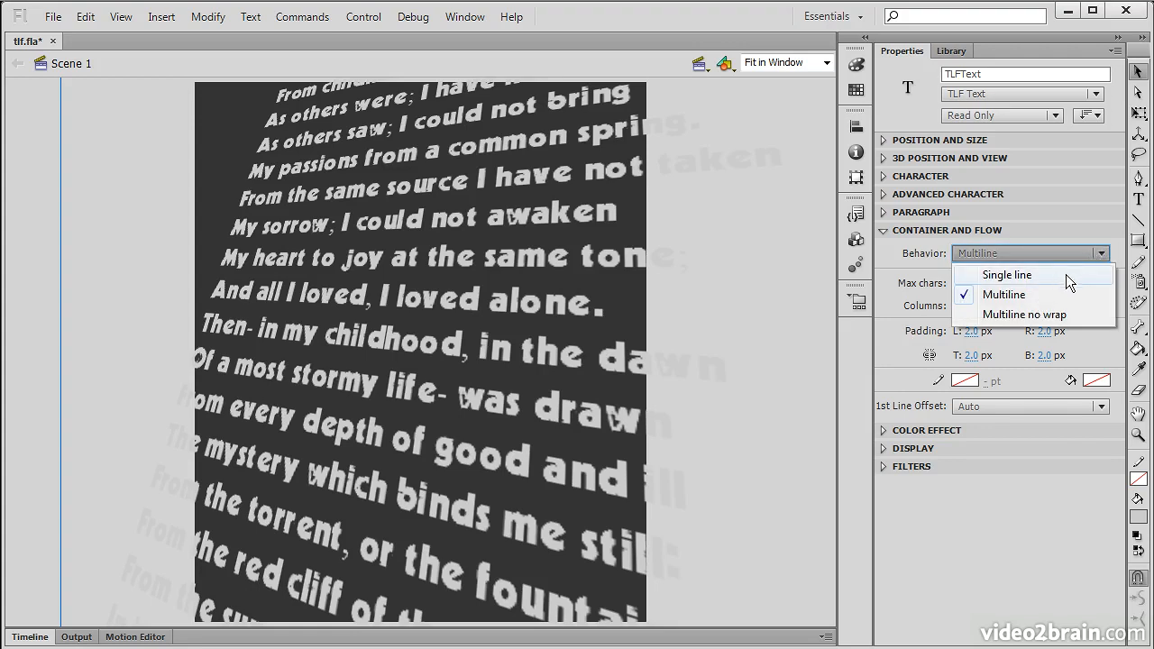
{"action": "left_click", "coordinate": [895, 348]}
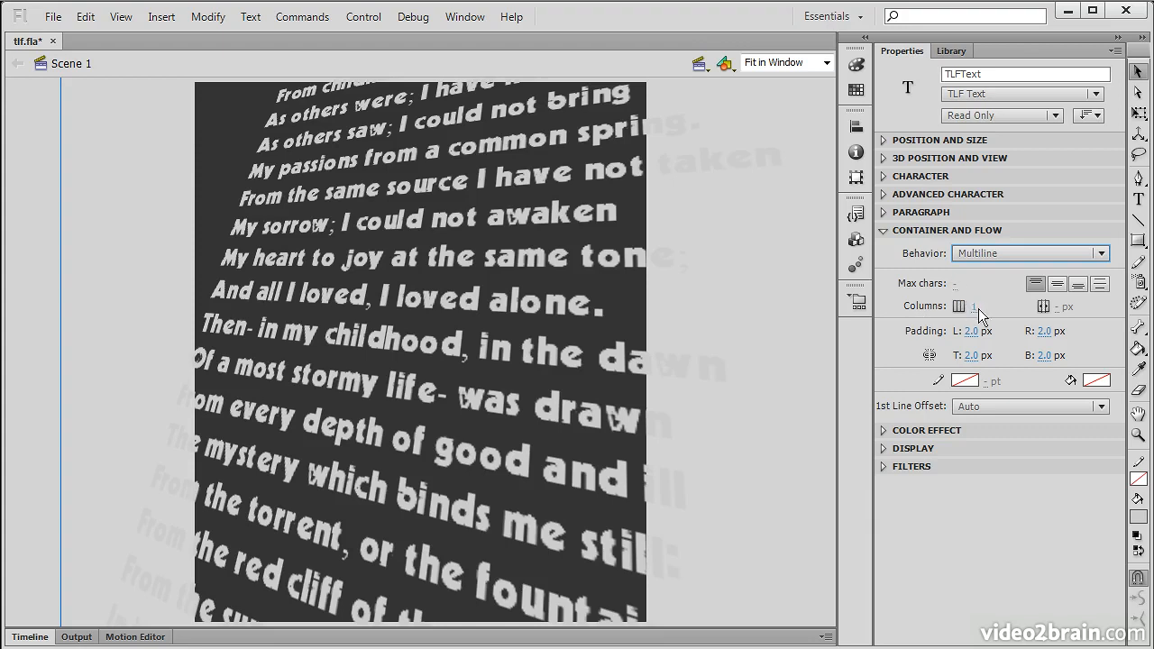
{"action": "left_click_drag", "start_coordinate": [975, 310], "coordinate": [1009, 309]}
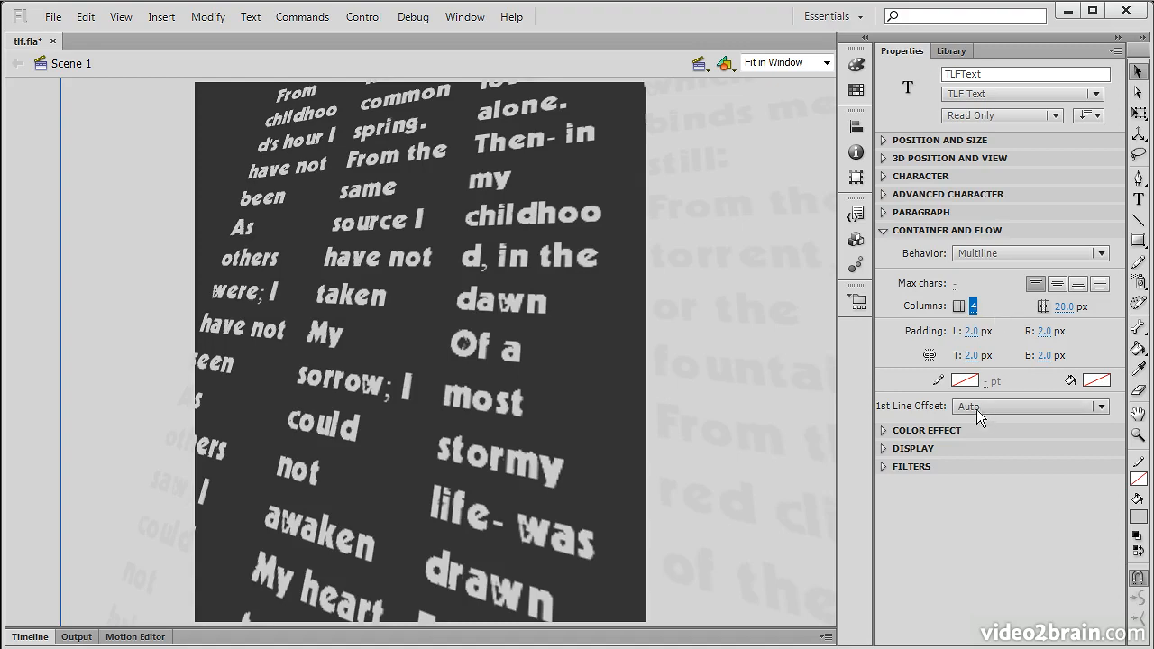
{"action": "left_click", "coordinate": [973, 307]}
{"action": "type", "text": "2"}
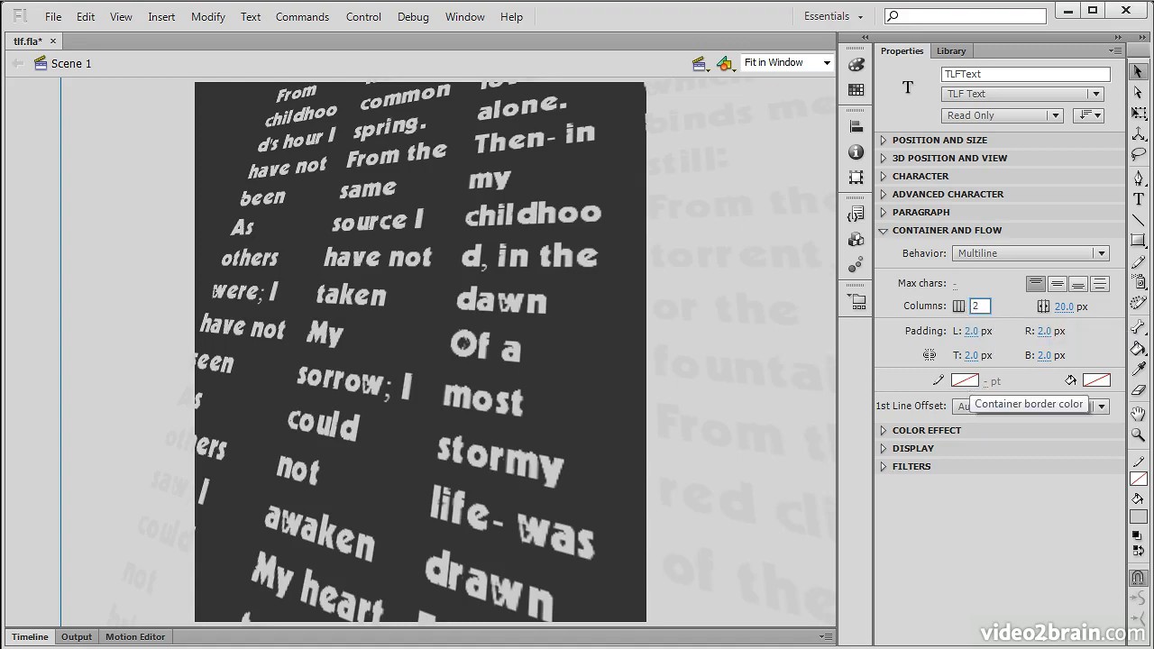
{"action": "key", "text": "Return"}
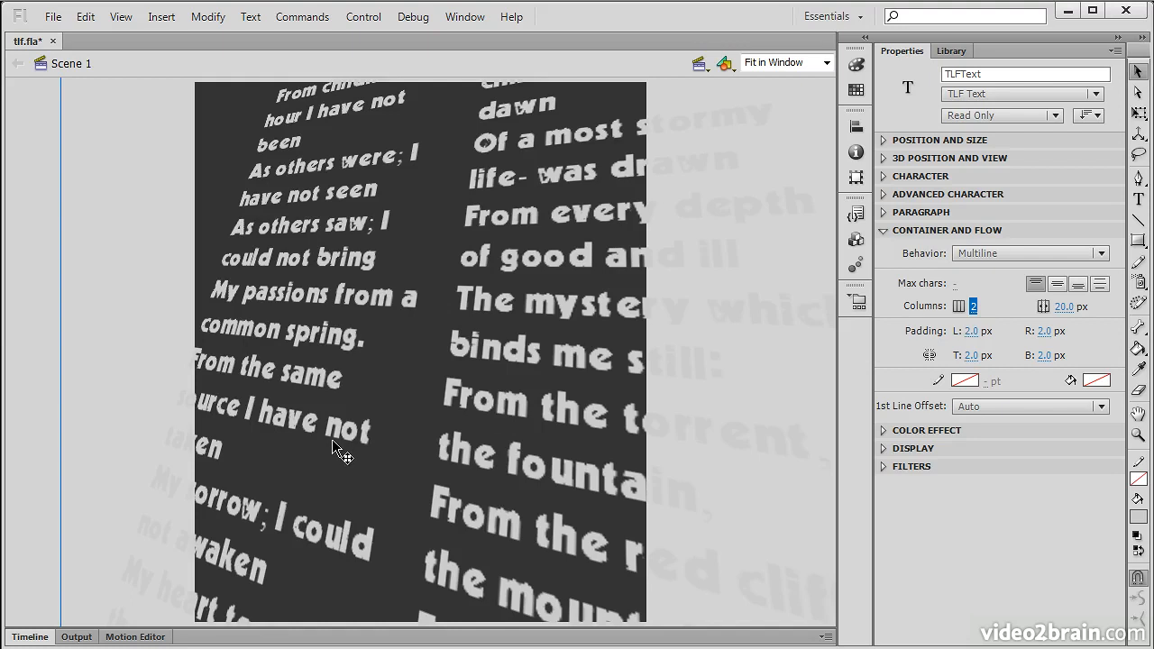
{"action": "left_click", "coordinate": [1065, 308]}
{"action": "left_click_drag", "start_coordinate": [1046, 307], "coordinate": [865, 424]}
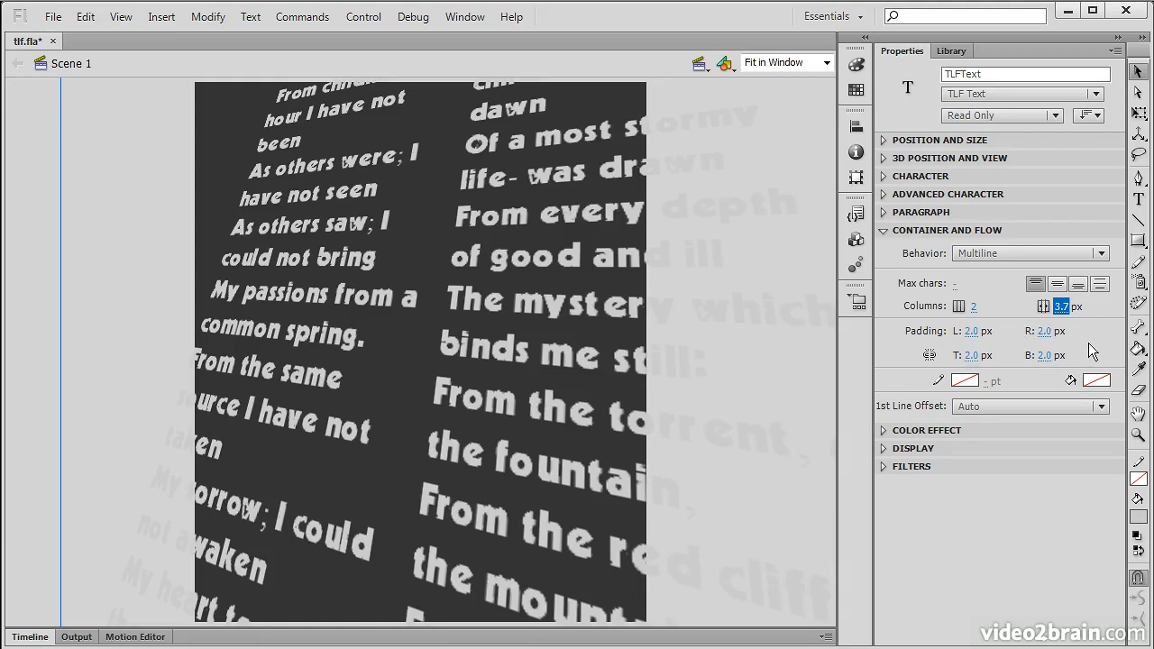
{"action": "left_click", "coordinate": [965, 379]}
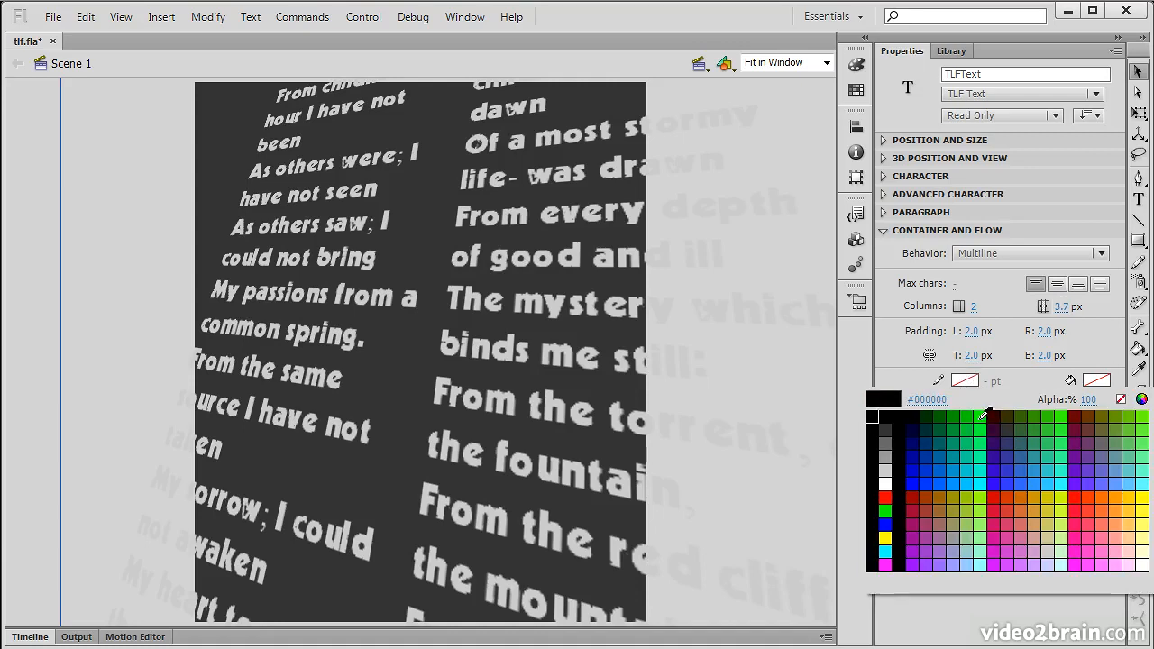
{"action": "left_click", "coordinate": [984, 418]}
{"action": "mouse_move", "coordinate": [992, 383]}
{"action": "left_mouse_down"}
{"action": "mouse_move", "coordinate": [1032, 384]}
{"action": "mouse_move", "coordinate": [947, 392]}
{"action": "mouse_move", "coordinate": [1049, 385]}
{"action": "left_mouse_up"}
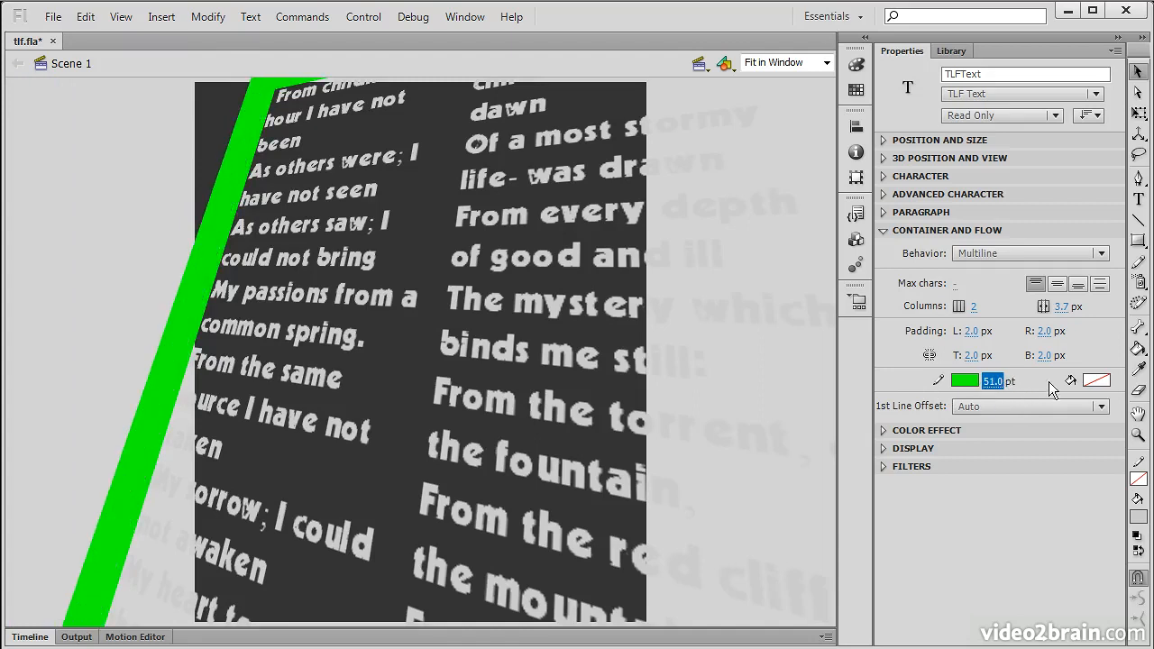
{"action": "left_click", "coordinate": [1096, 381]}
{"action": "left_click", "coordinate": [967, 427]}
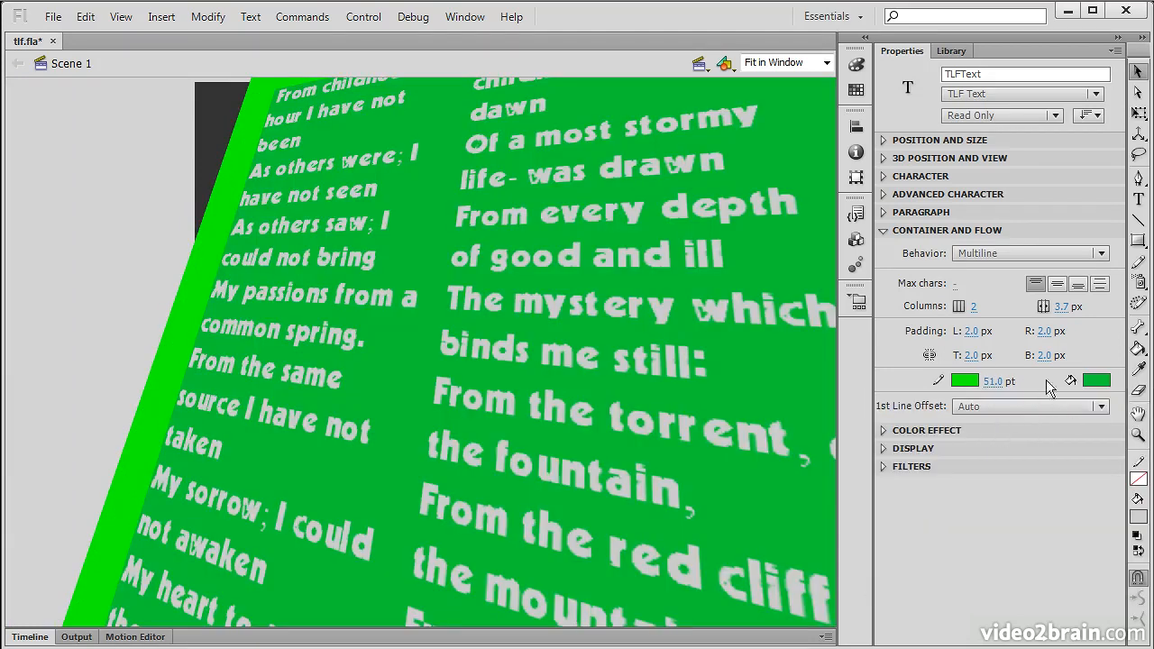
{"action": "left_click", "coordinate": [1095, 381]}
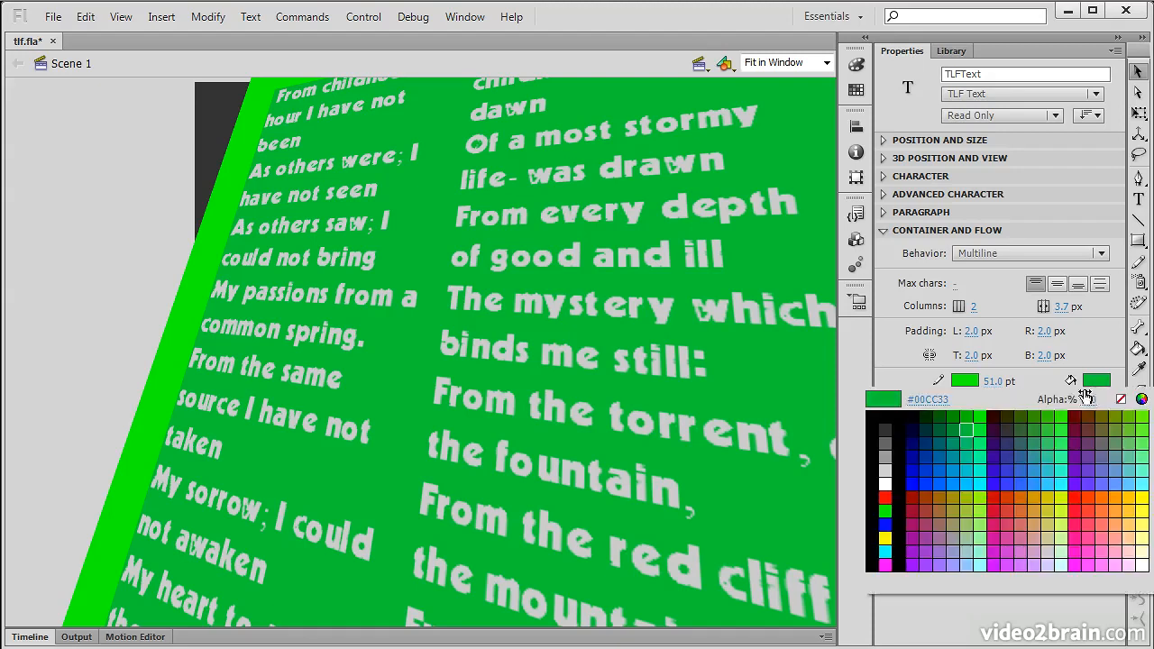
{"action": "left_click", "coordinate": [1121, 398]}
{"action": "left_click", "coordinate": [963, 380]}
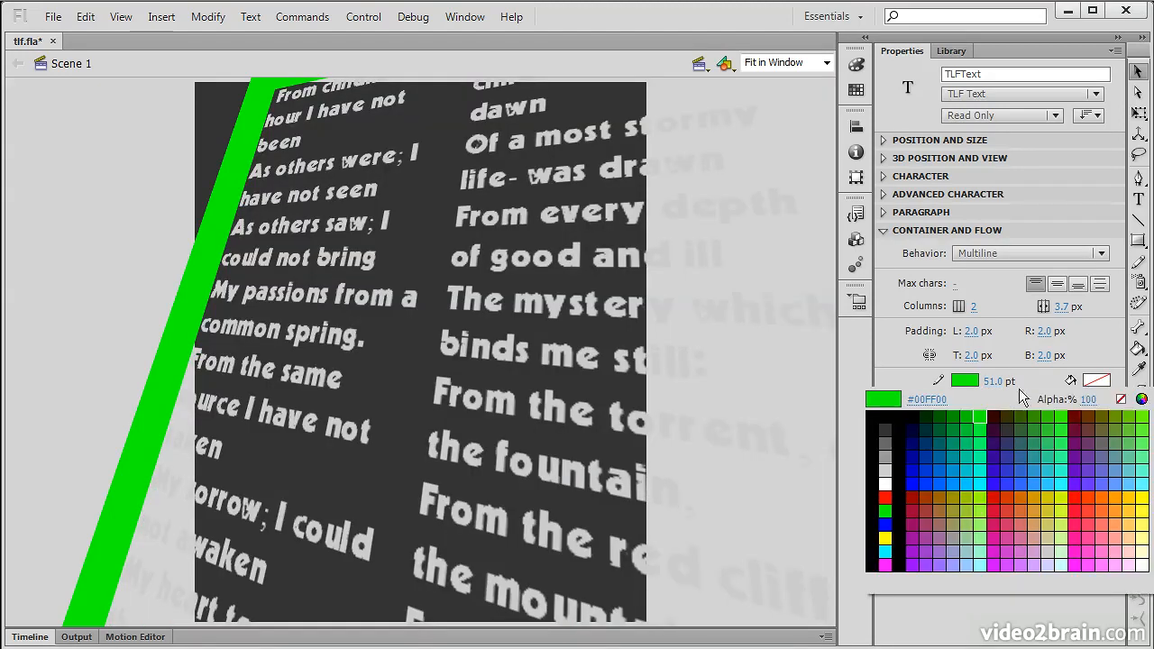
{"action": "left_click", "coordinate": [1121, 399]}
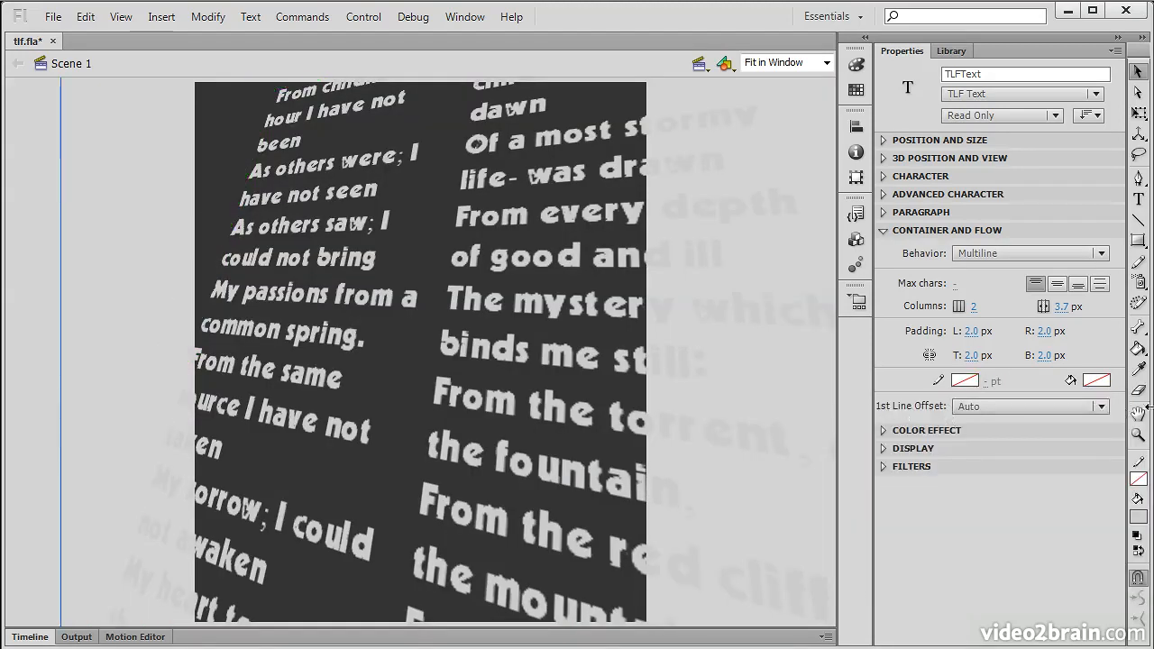
{"action": "left_click", "coordinate": [1101, 407]}
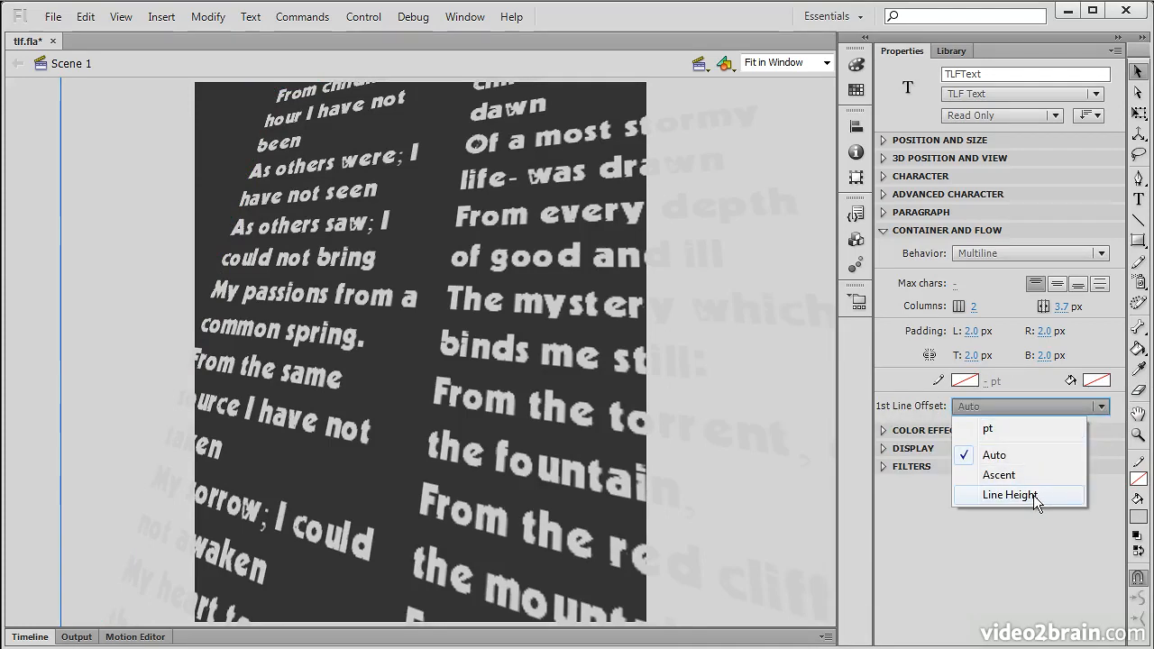
{"action": "left_click", "coordinate": [1023, 430]}
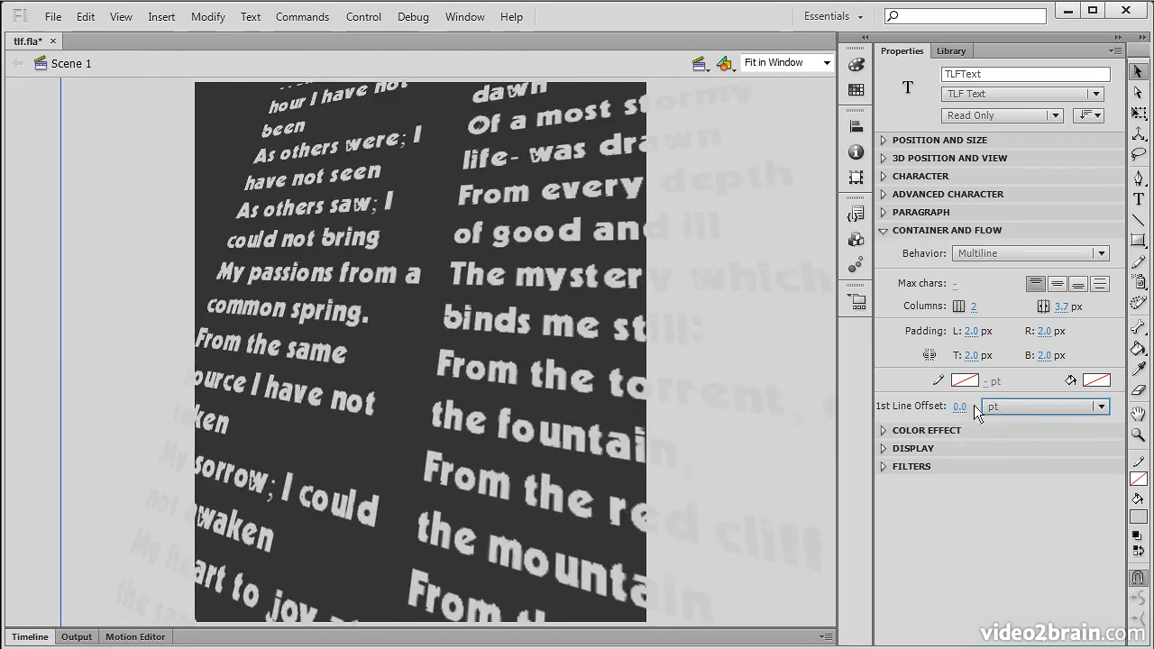
{"action": "left_click", "coordinate": [1013, 408]}
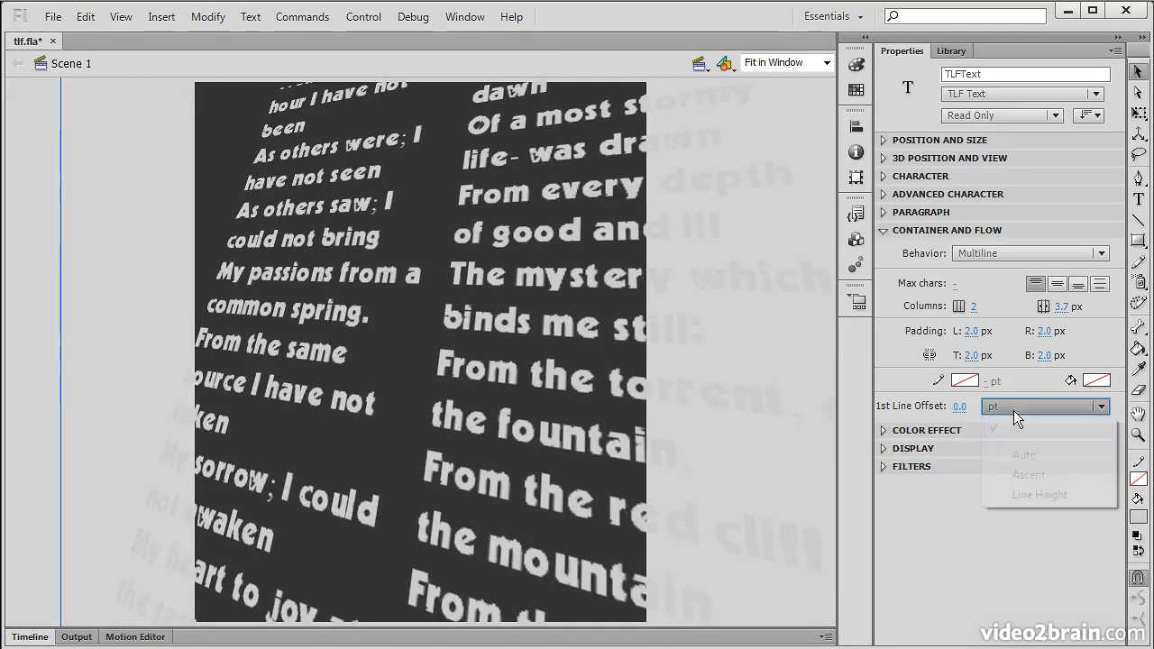
{"action": "left_click", "coordinate": [1024, 455]}
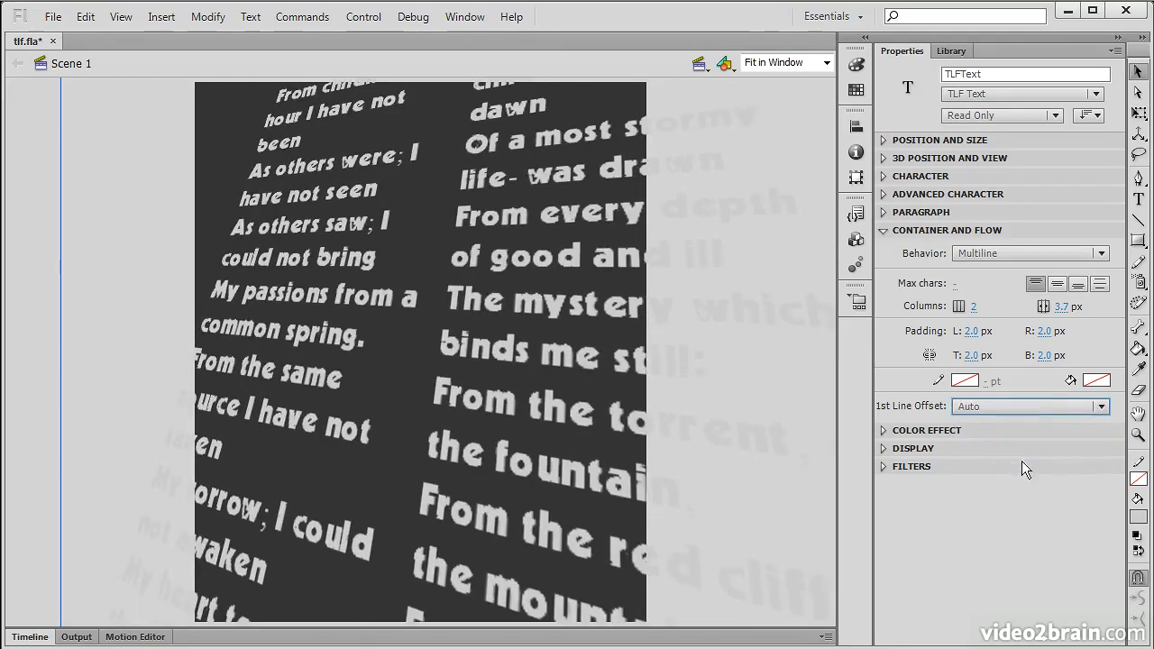
{"action": "left_click", "coordinate": [883, 230]}
Step: Leave Color Effect at None and show Display settings: visible, Normal blending, Original render
{"action": "left_click", "coordinate": [884, 248]}
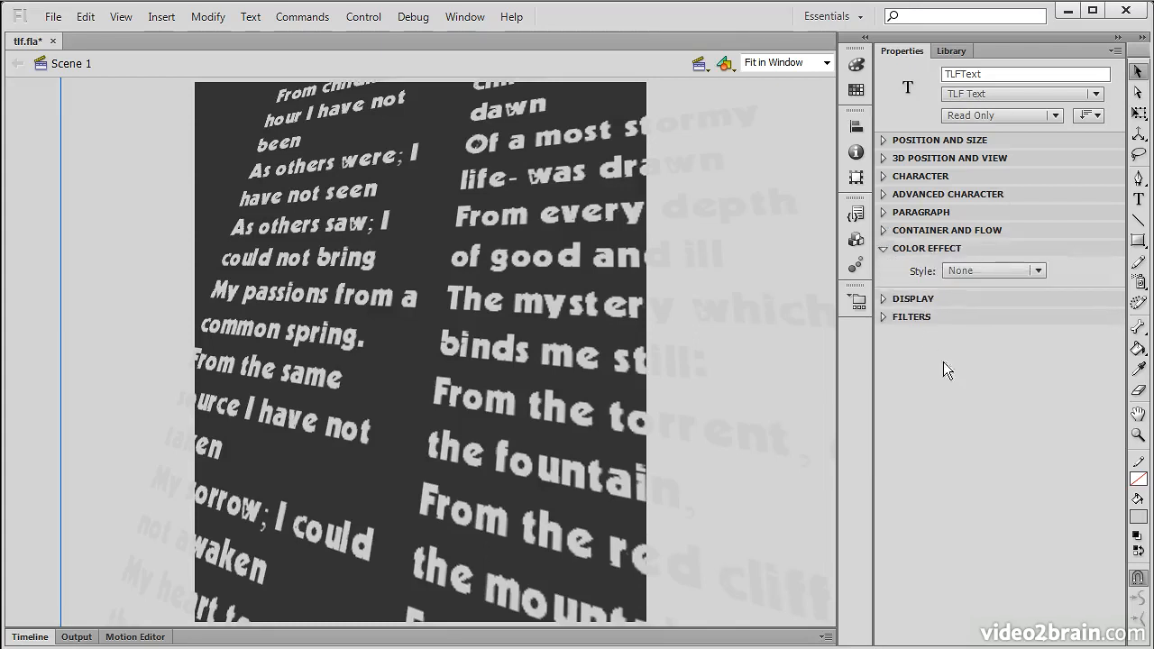
{"action": "left_click", "coordinate": [1024, 273]}
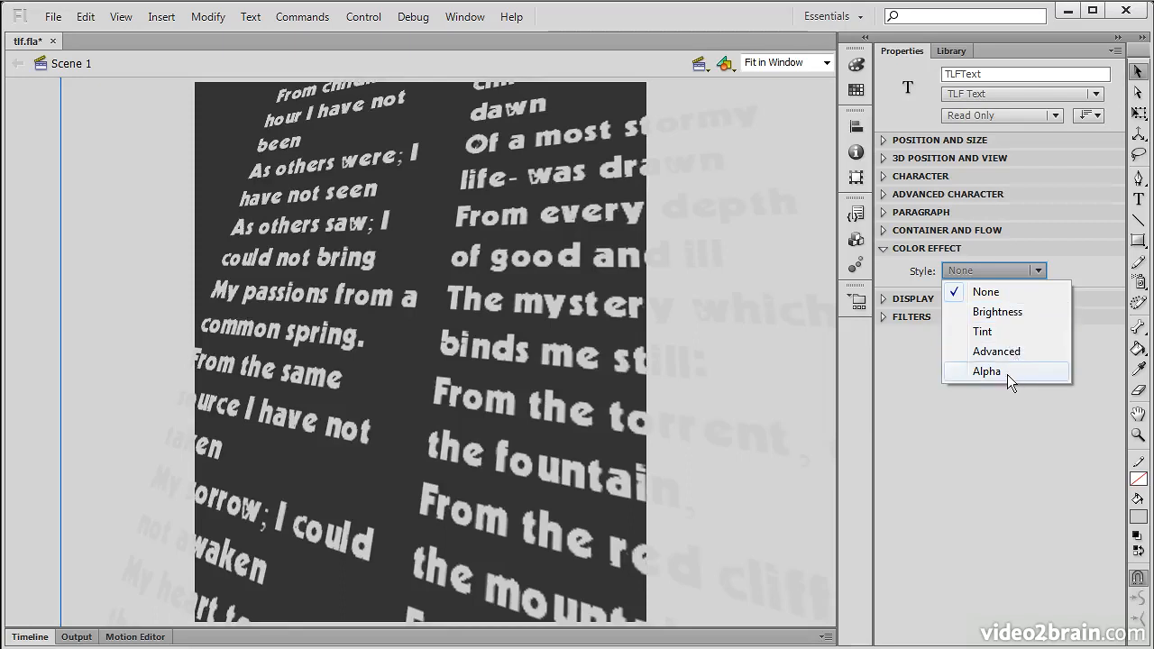
{"action": "left_click", "coordinate": [882, 246]}
{"action": "left_click", "coordinate": [882, 246]}
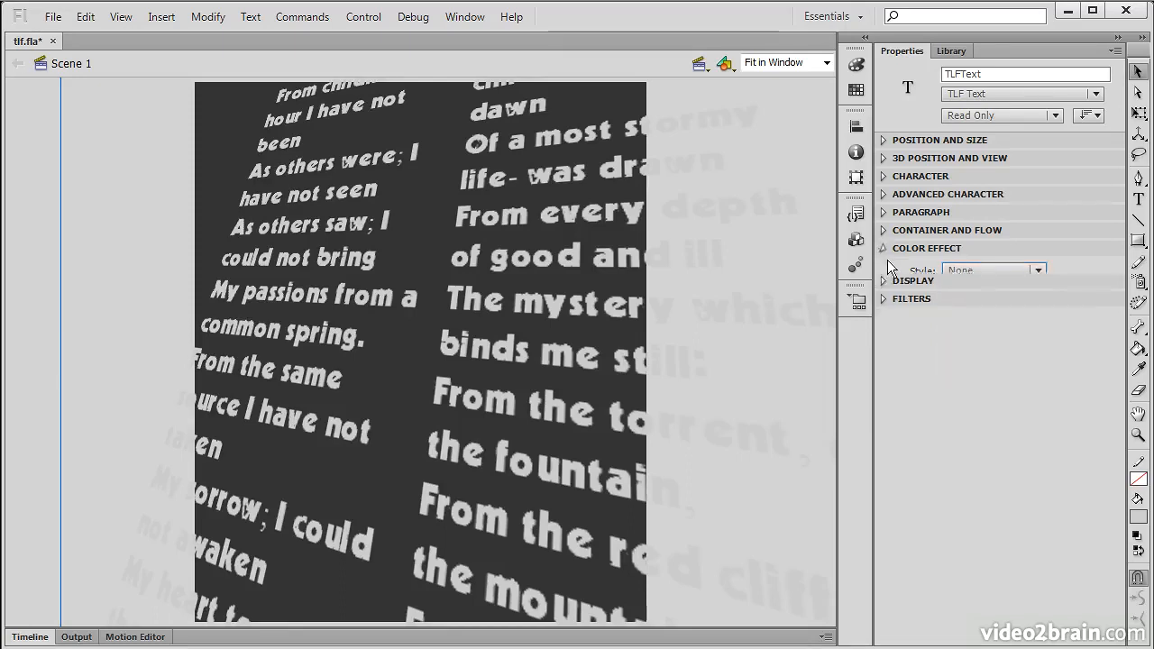
{"action": "left_click", "coordinate": [884, 266]}
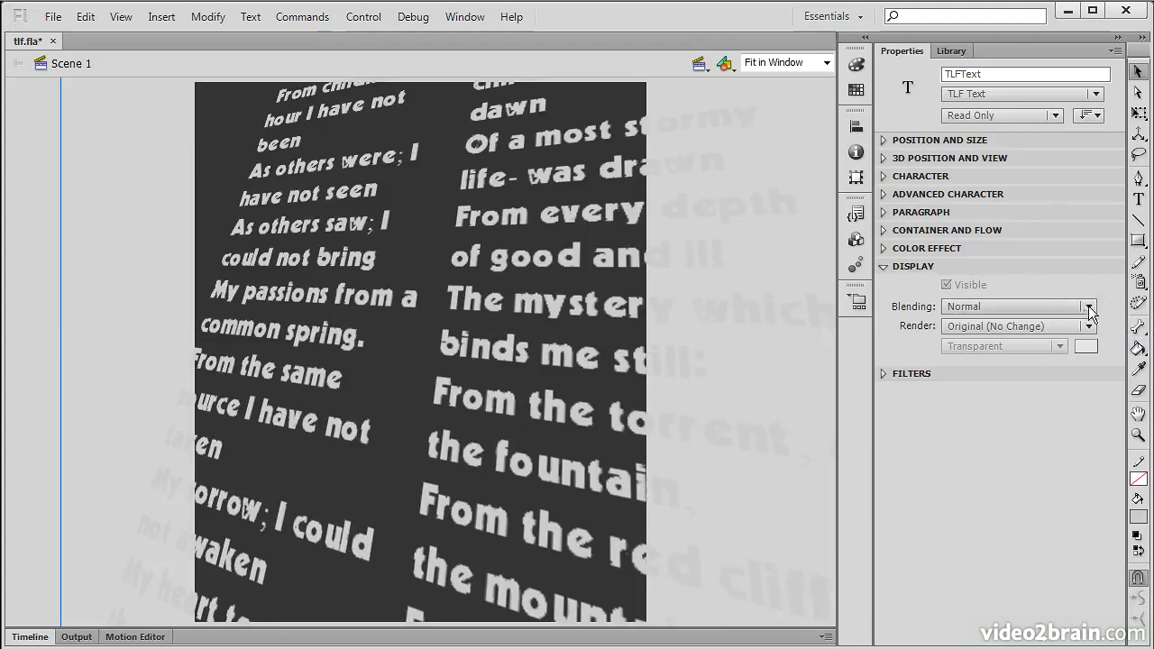
{"action": "left_click", "coordinate": [1088, 306]}
{"action": "left_click", "coordinate": [1014, 355]}
{"action": "left_click", "coordinate": [1074, 307]}
{"action": "left_click", "coordinate": [1013, 380]}
{"action": "left_click", "coordinate": [1019, 307]}
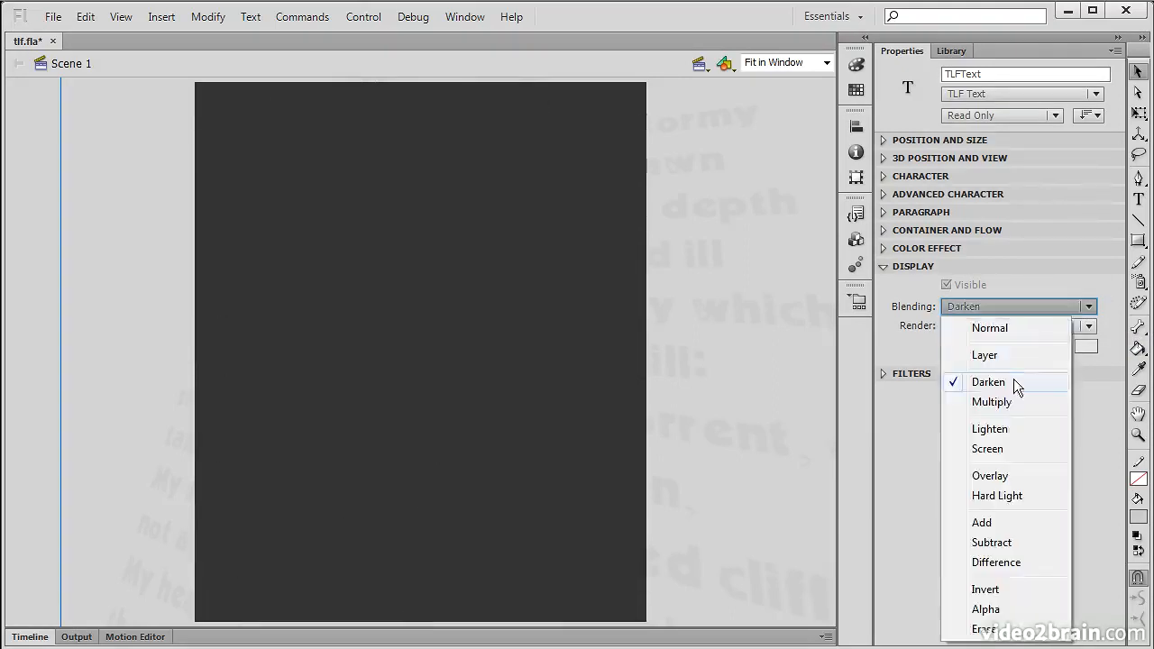
{"action": "left_click", "coordinate": [1014, 402]}
{"action": "left_click", "coordinate": [1069, 307]}
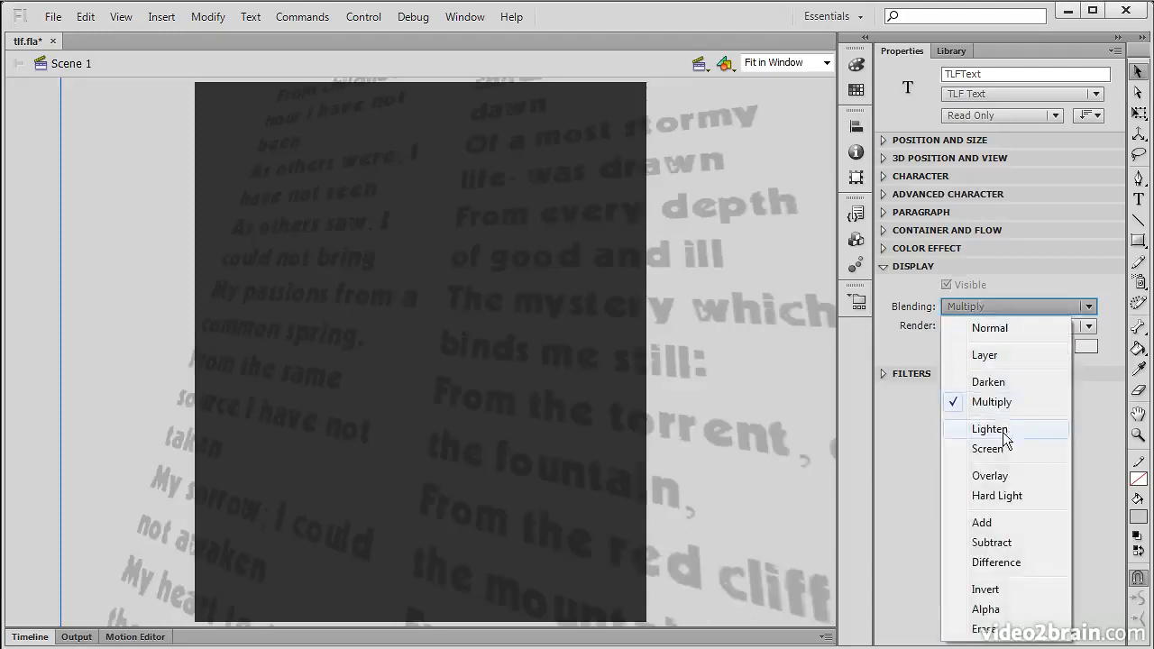
{"action": "left_click", "coordinate": [1005, 430]}
{"action": "left_click", "coordinate": [1043, 306]}
{"action": "left_click", "coordinate": [1017, 329]}
{"action": "left_click", "coordinate": [1083, 326]}
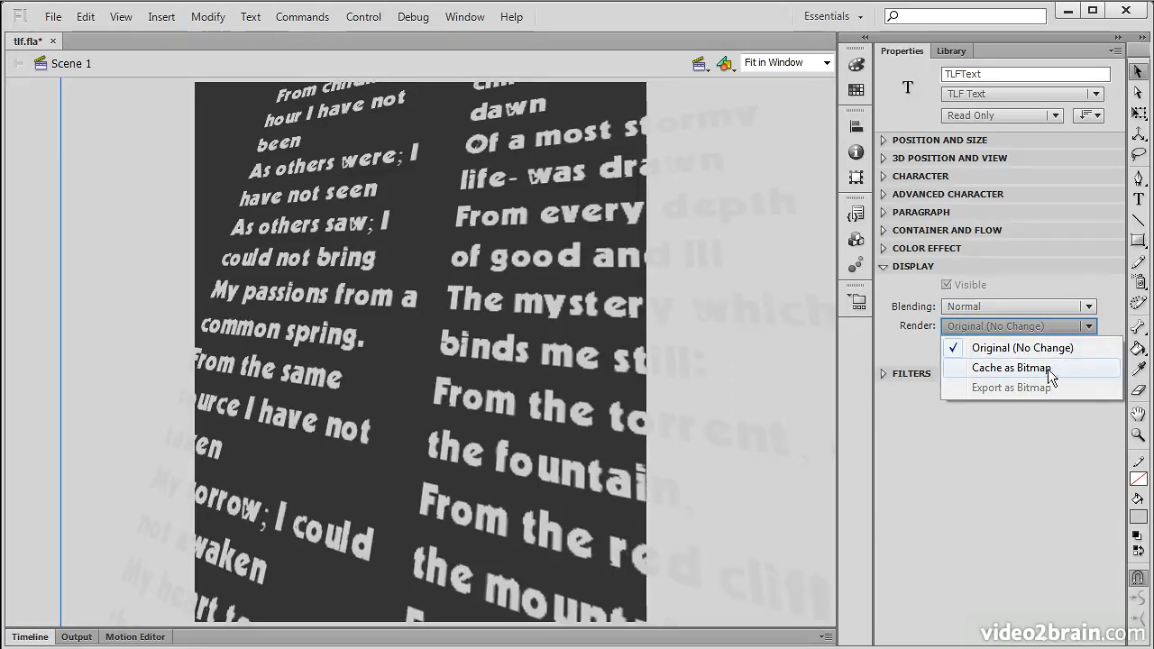
{"action": "left_click", "coordinate": [904, 349]}
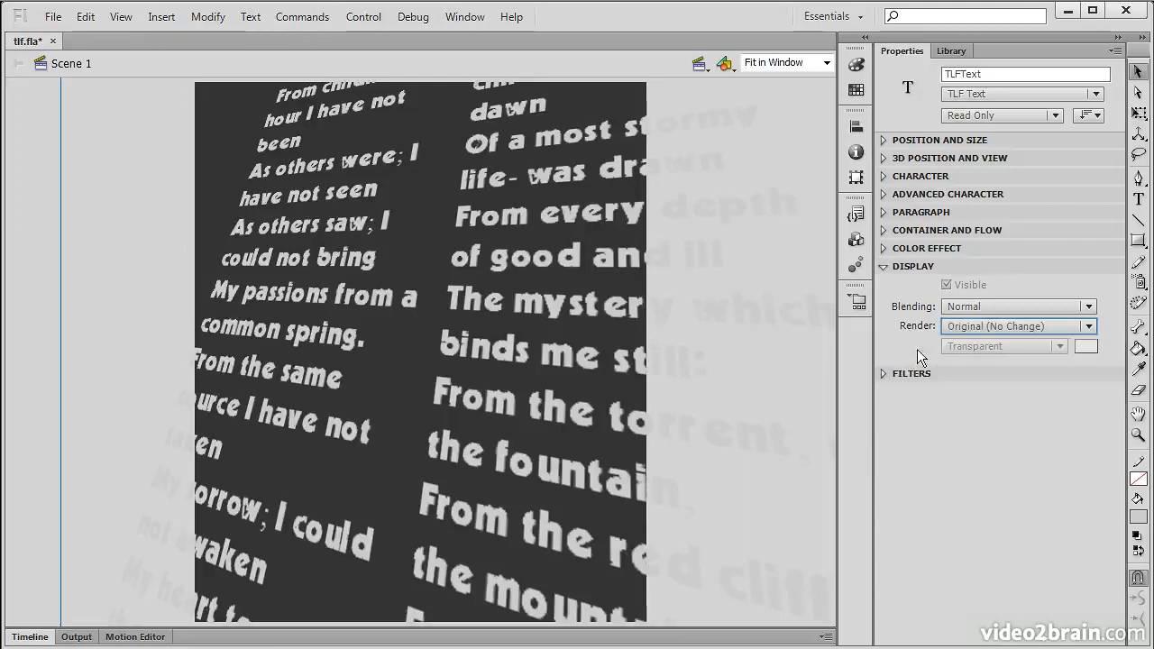
Step: Add a Drop Shadow filter (blur 5 px, strength 100%, angle 45°, distance 5 px) and save
{"action": "left_click", "coordinate": [884, 267]}
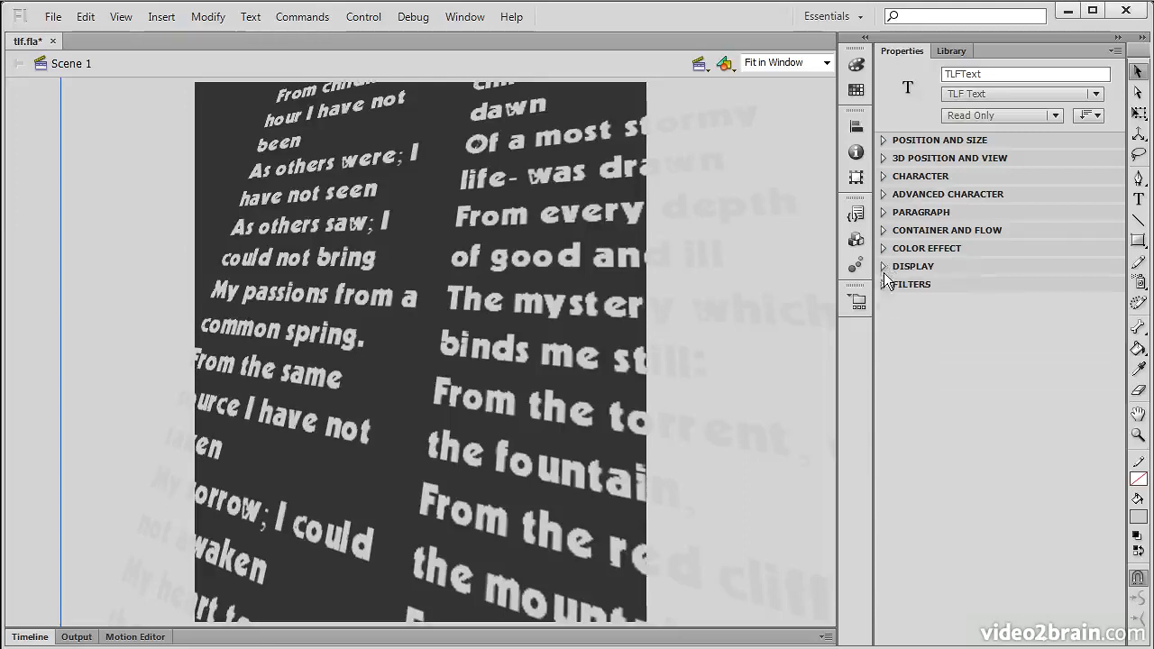
{"action": "left_click", "coordinate": [882, 283]}
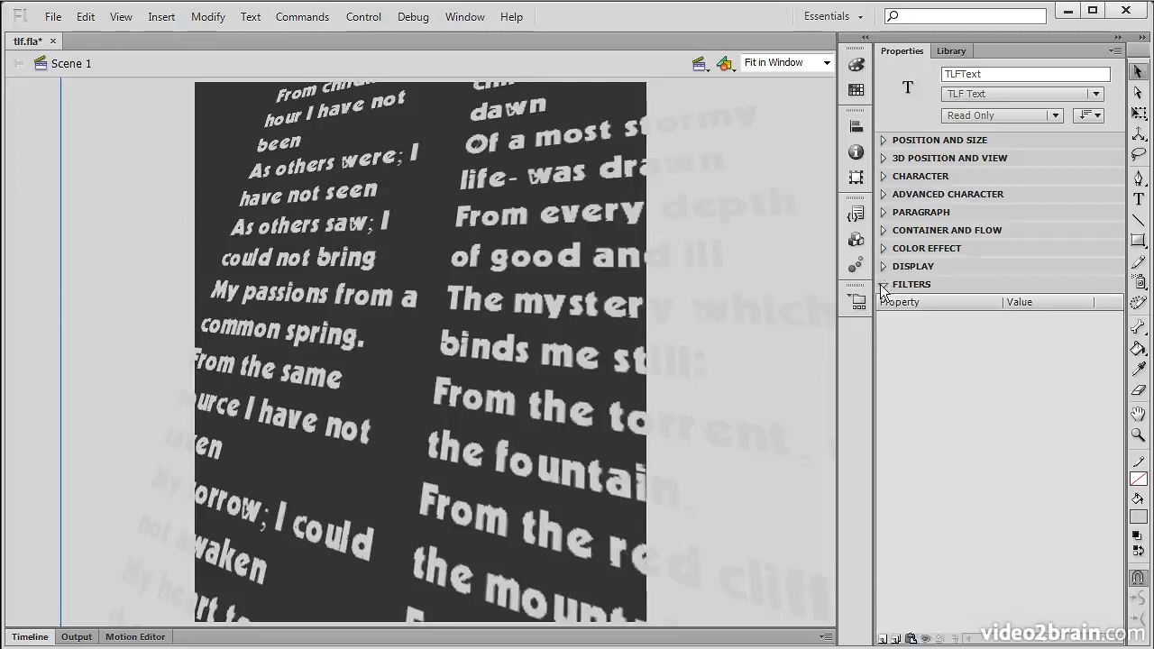
{"action": "left_click", "coordinate": [883, 638]}
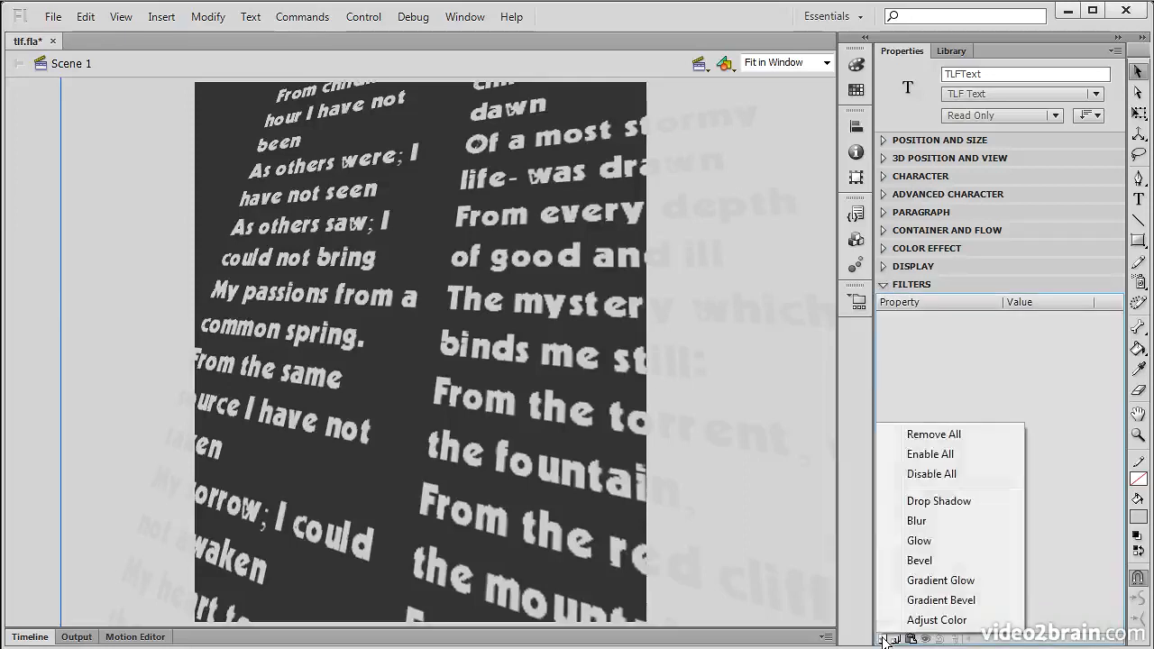
{"action": "left_click", "coordinate": [937, 501]}
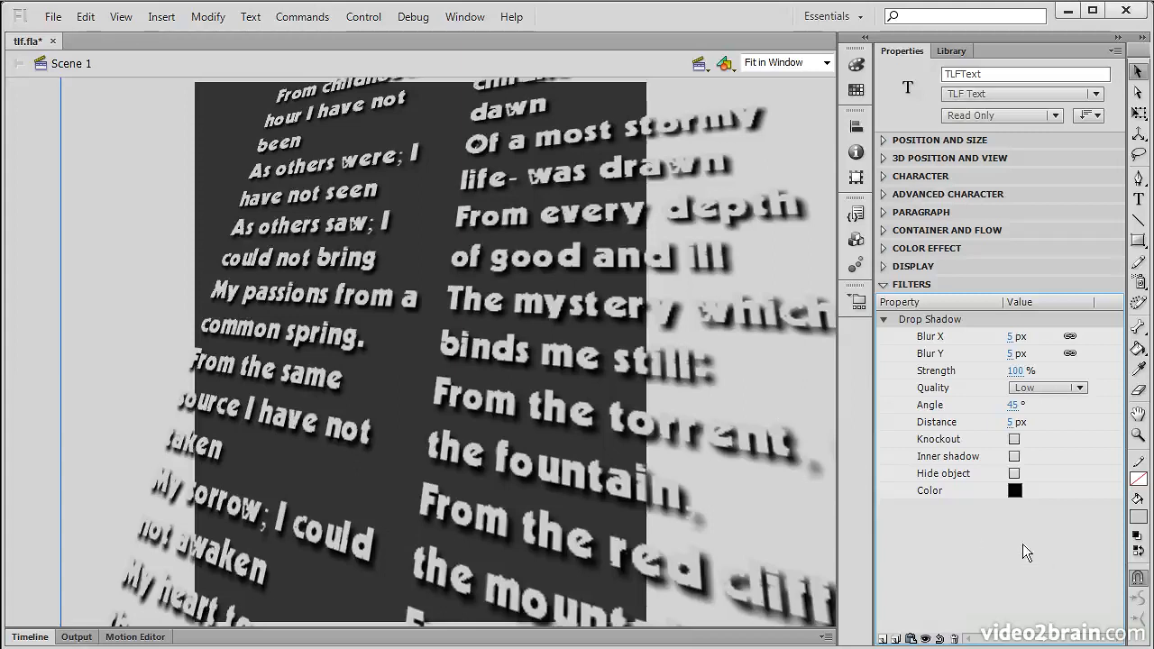
{"action": "key", "text": "ctrl+s"}
{"action": "left_click", "coordinate": [882, 319]}
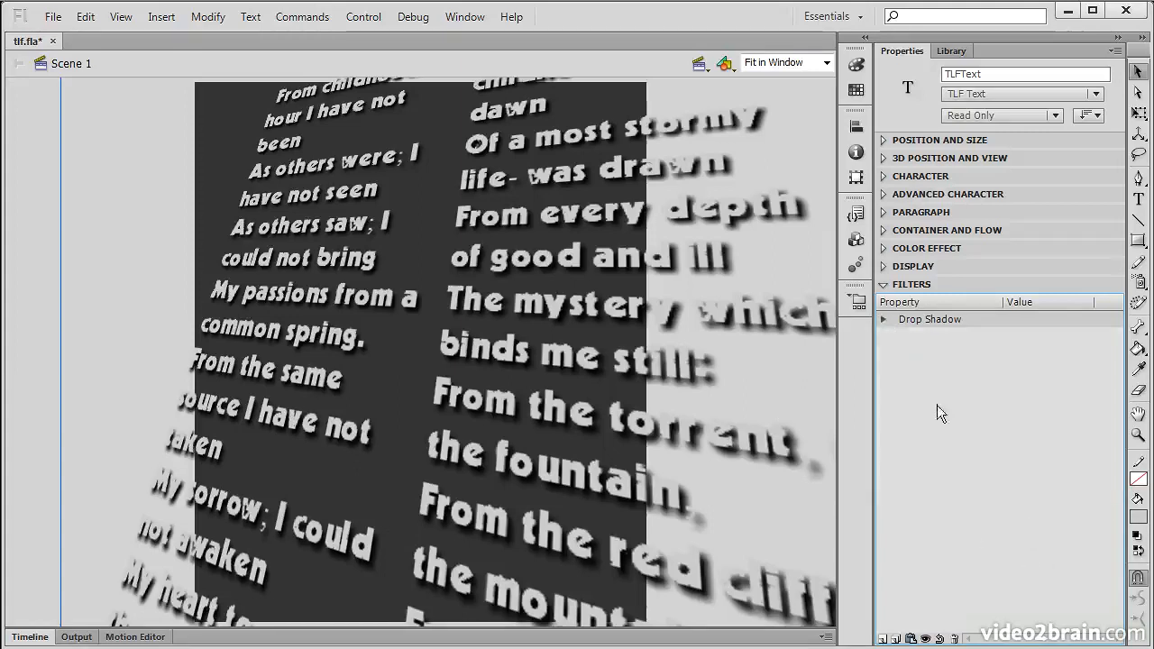